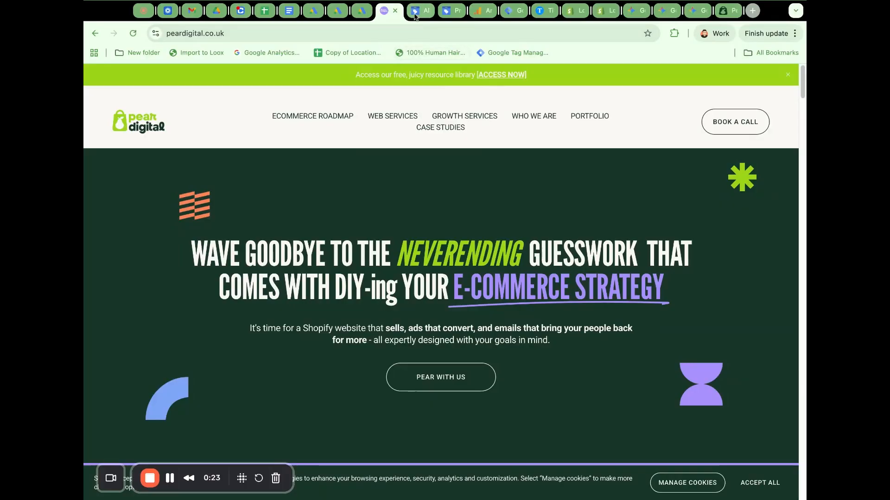
Switch to Google Merchant Center, open the Products list and go to the end of the product table.
click(414, 15)
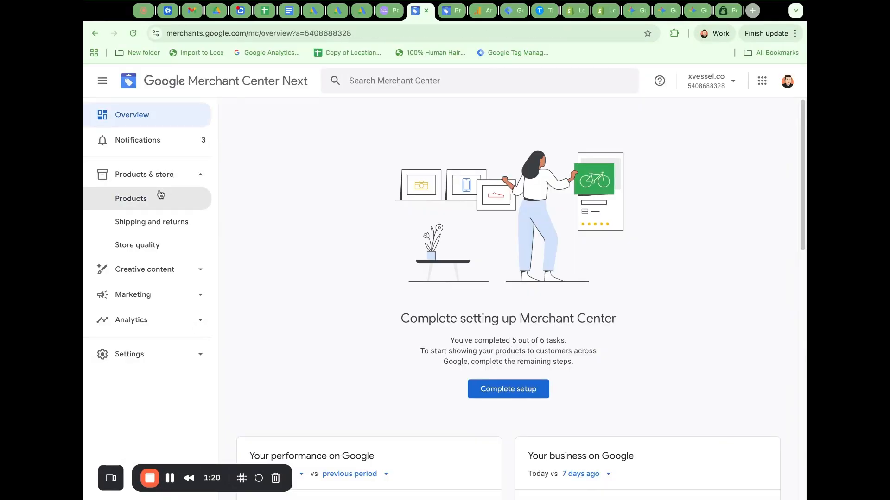
click(160, 193)
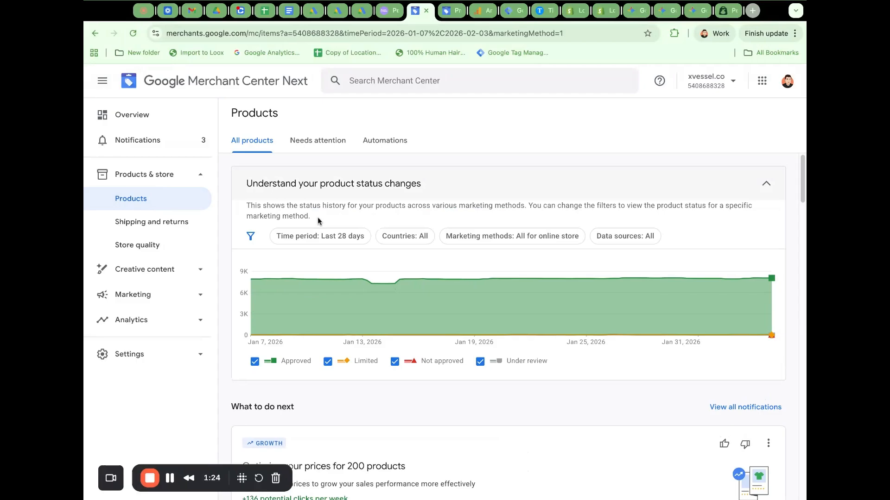
mouse_move(417, 307)
scroll(549, 319, down, 10)
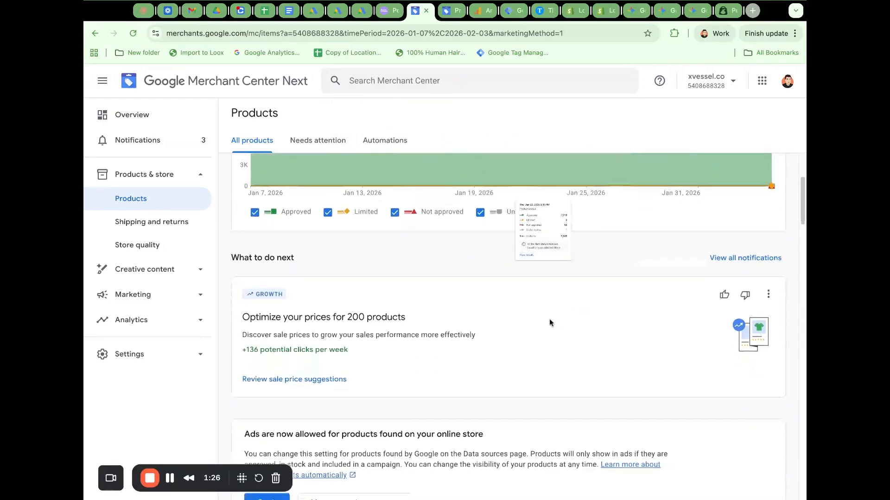
scroll(543, 325, down, 5)
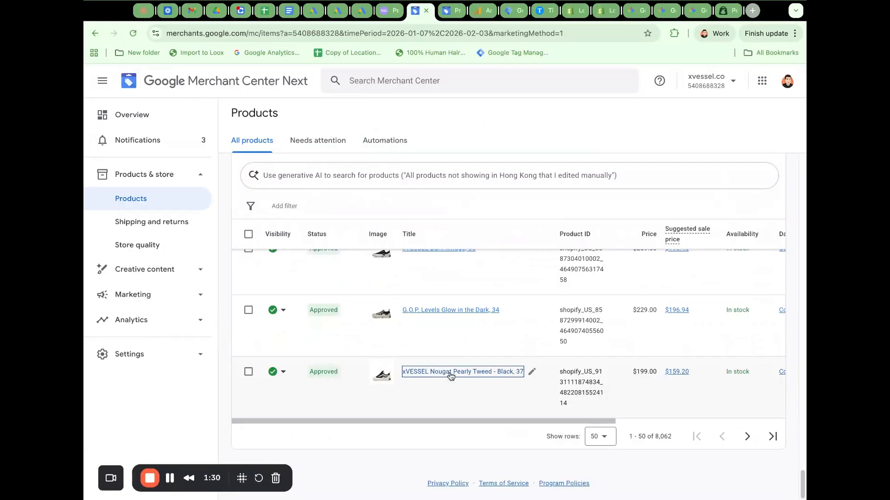
Open the product details of xVESSEL Nougat Pearly Tweed - Black, 37 and close the extra product tab.
super+click(450, 373)
click(443, 10)
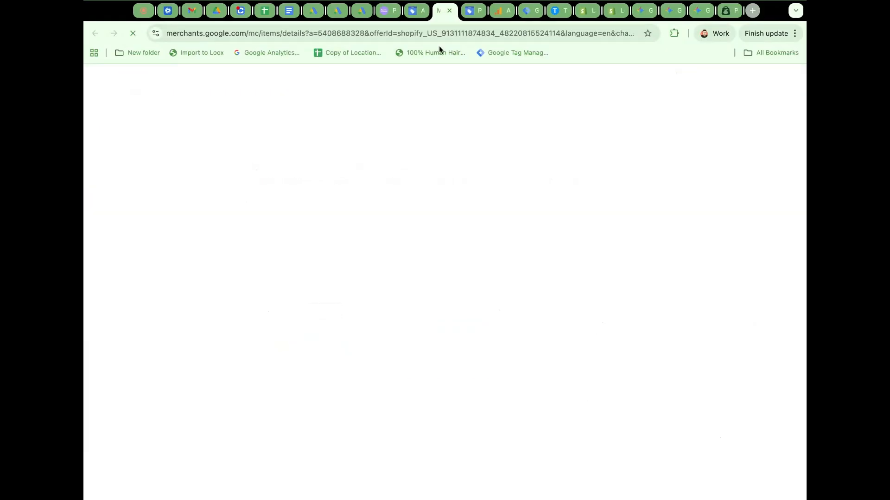
click(449, 10)
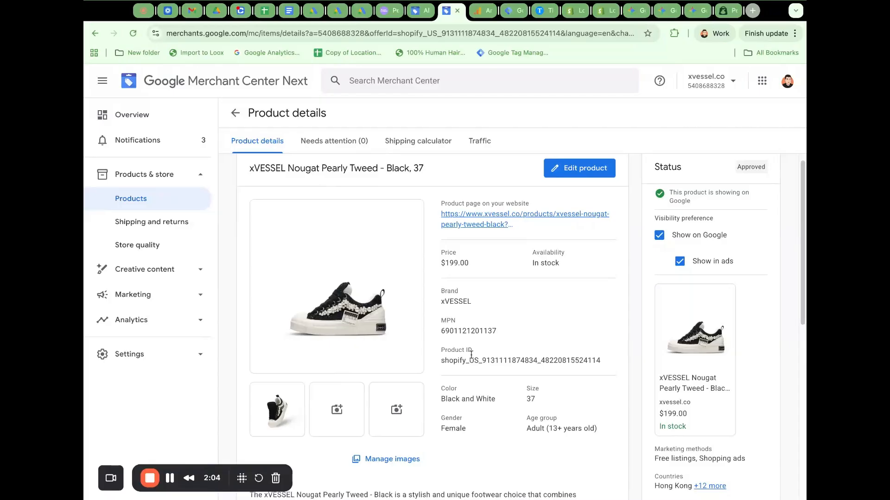
Examine the product's title, price and availability, highlighting each one in the product details.
scroll(396, 244, up, 1)
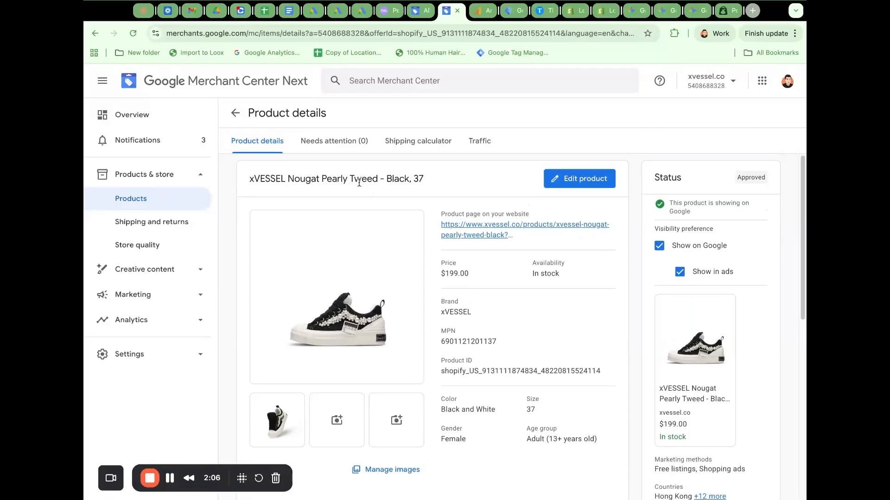
triple_click(390, 180)
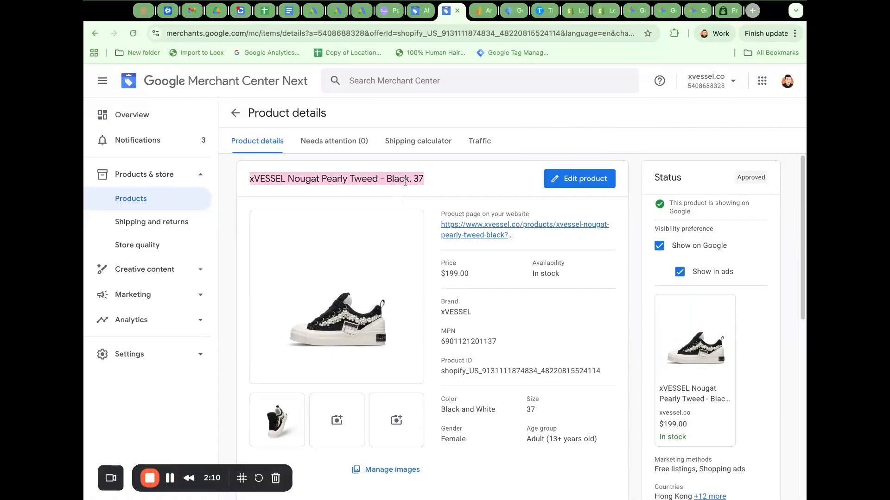
triple_click(456, 273)
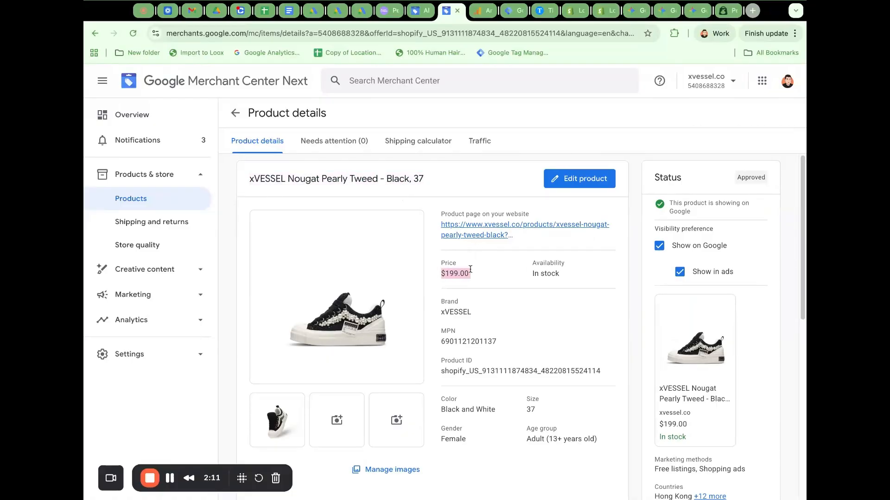
triple_click(545, 272)
triple_click(546, 263)
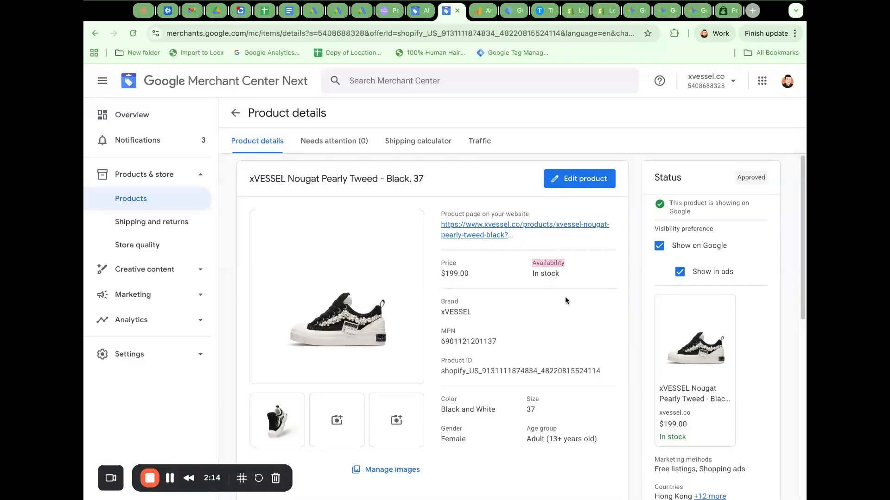
Review the product's description and additional details, collapsing and re-expanding the additional details section.
scroll(552, 305, down, 5)
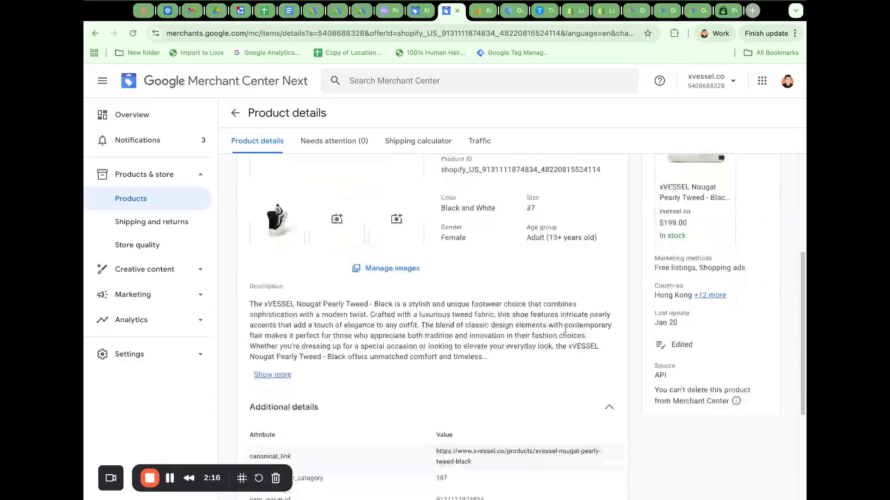
scroll(602, 374, down, 1)
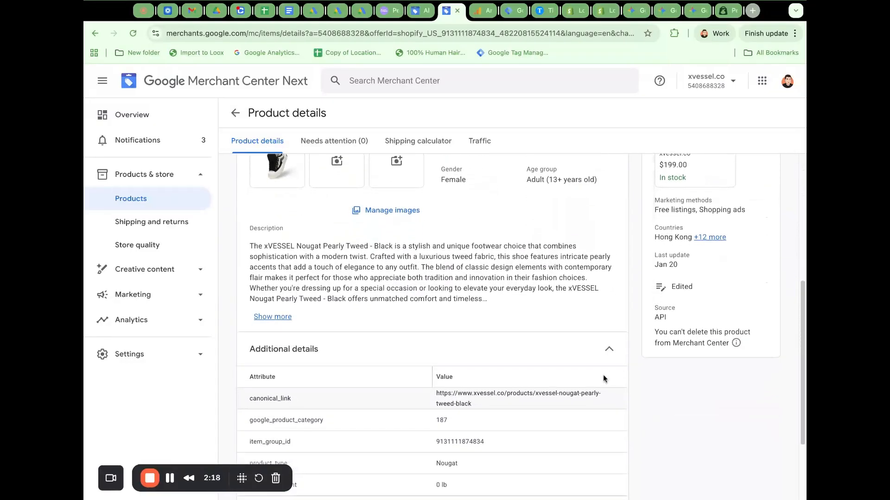
click(609, 351)
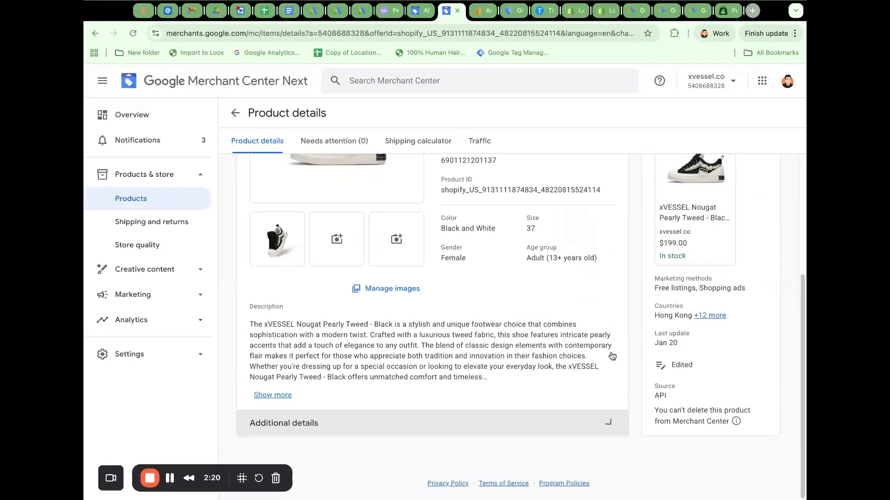
click(608, 424)
scroll(556, 385, up, 4)
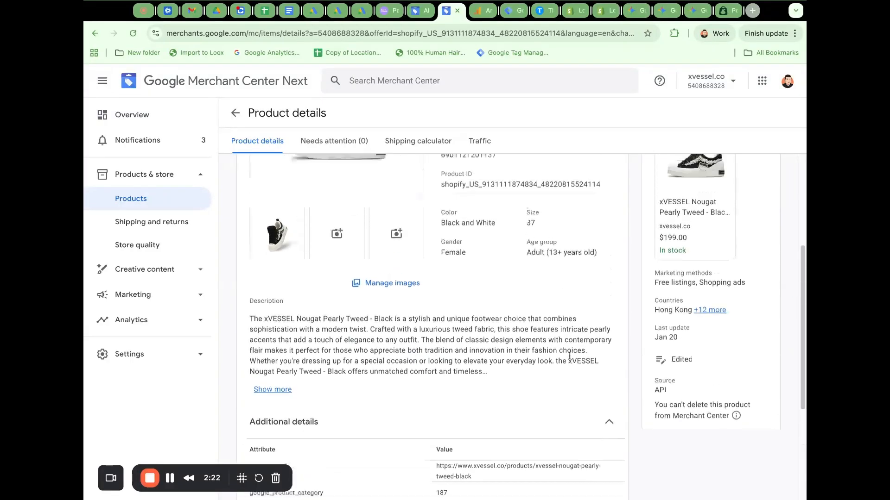
scroll(539, 361, up, 2)
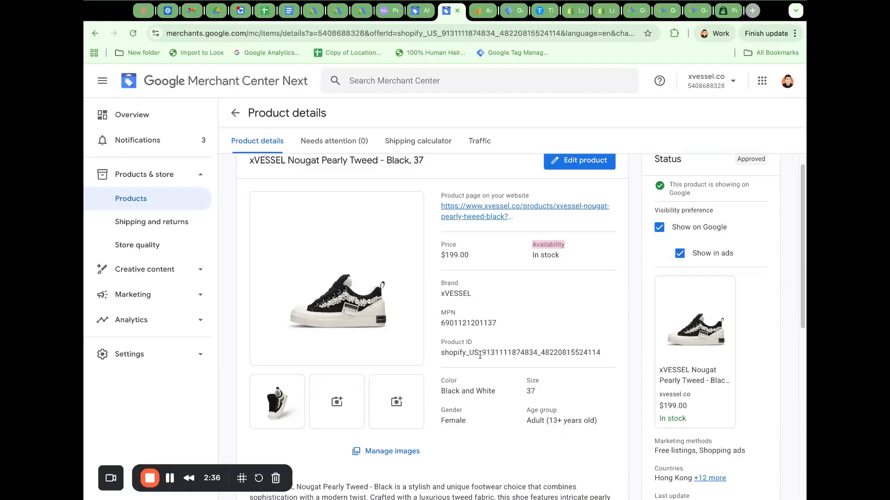
Examine the product's MPN, brand, color, size, gender and age group, highlighting the individual attribute values.
double_click(467, 323)
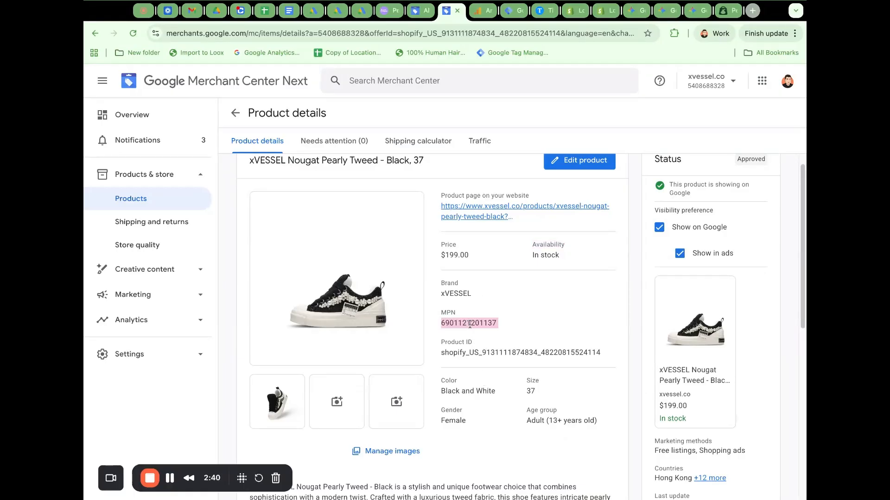
click(456, 290)
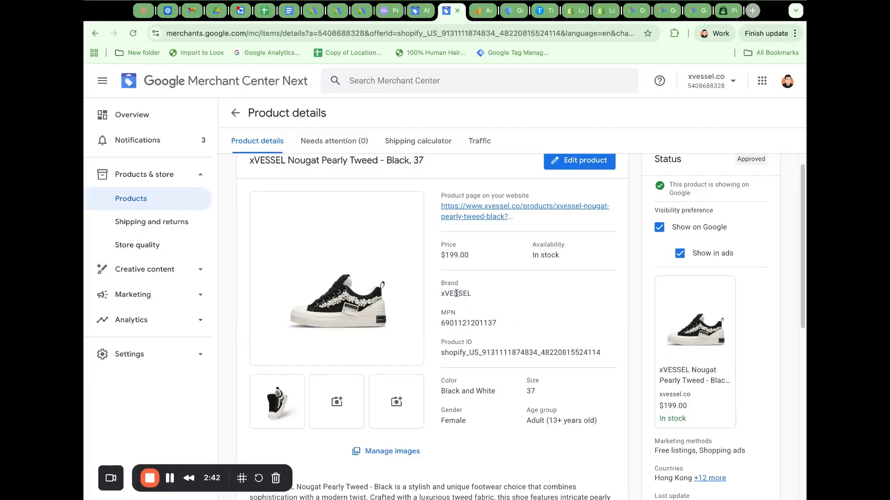
double_click(456, 294)
double_click(477, 391)
triple_click(478, 391)
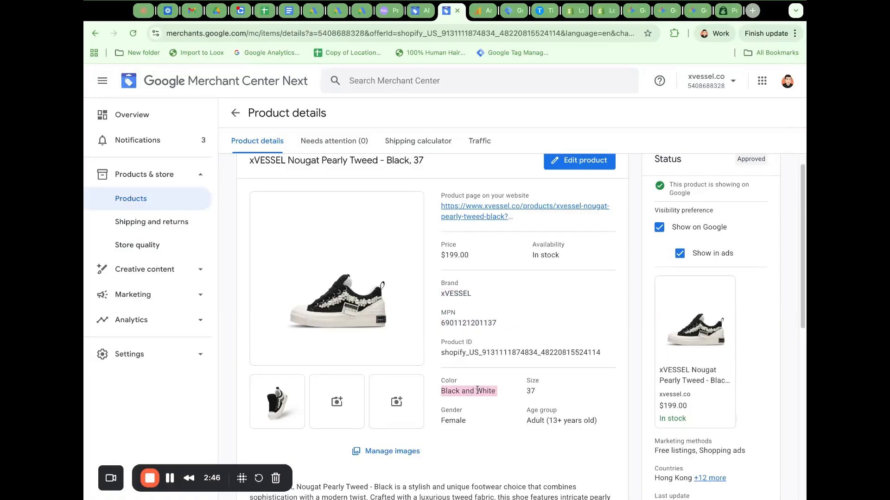
double_click(529, 391)
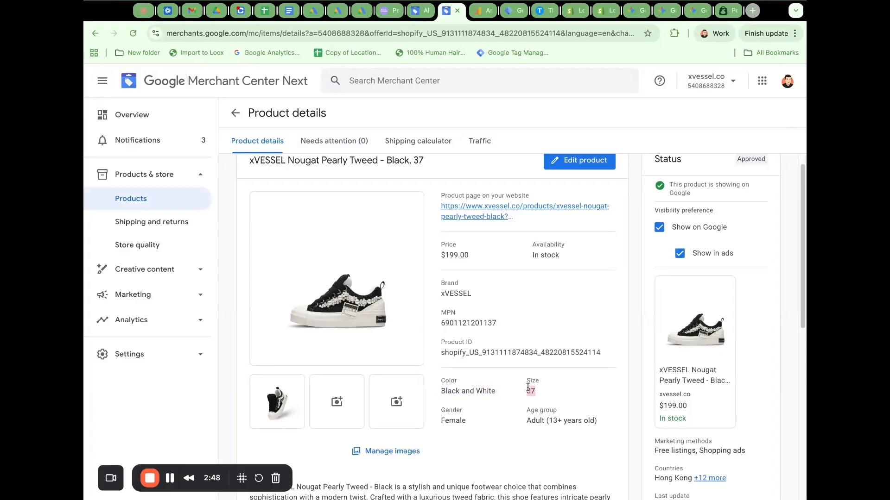
double_click(459, 420)
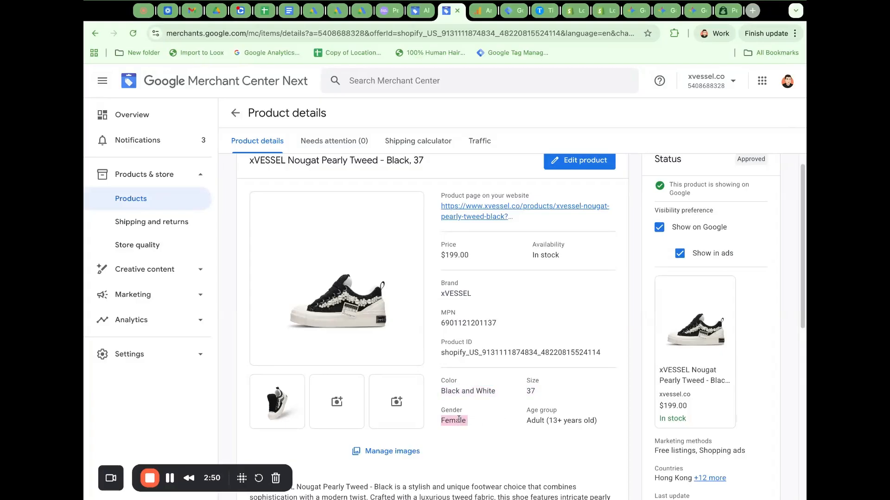
triple_click(570, 429)
click(170, 478)
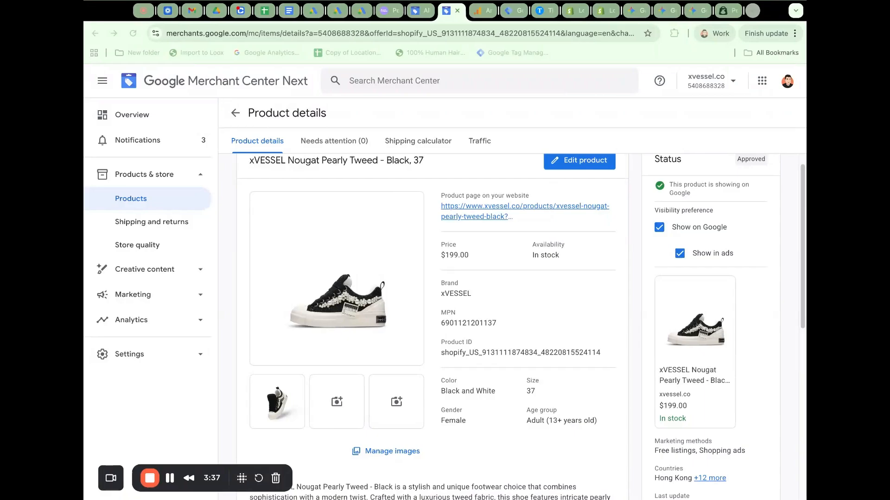
triple_click(450, 392)
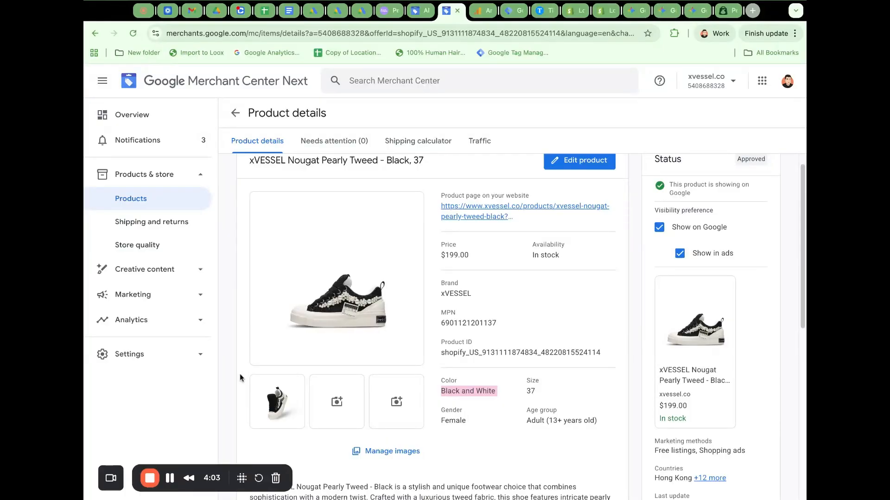
Open the trim editor for the screen recording and play back its ending from about 4:00.
click(170, 478)
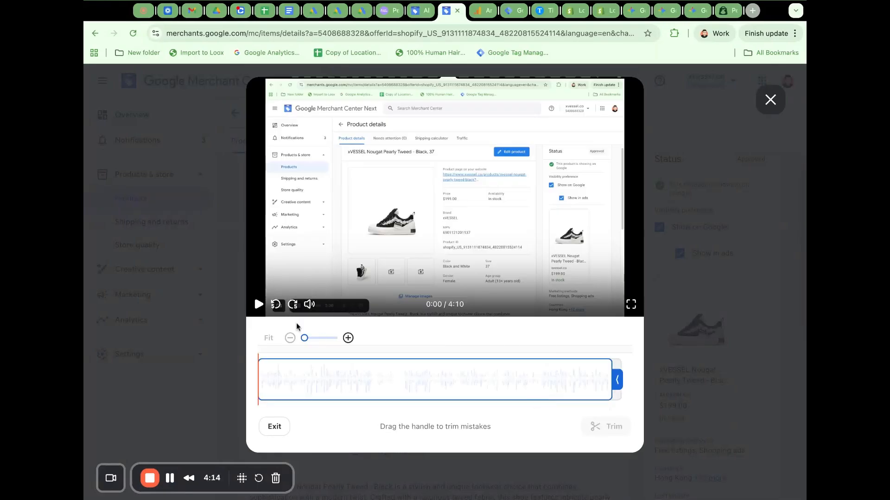
click(259, 306)
click(528, 405)
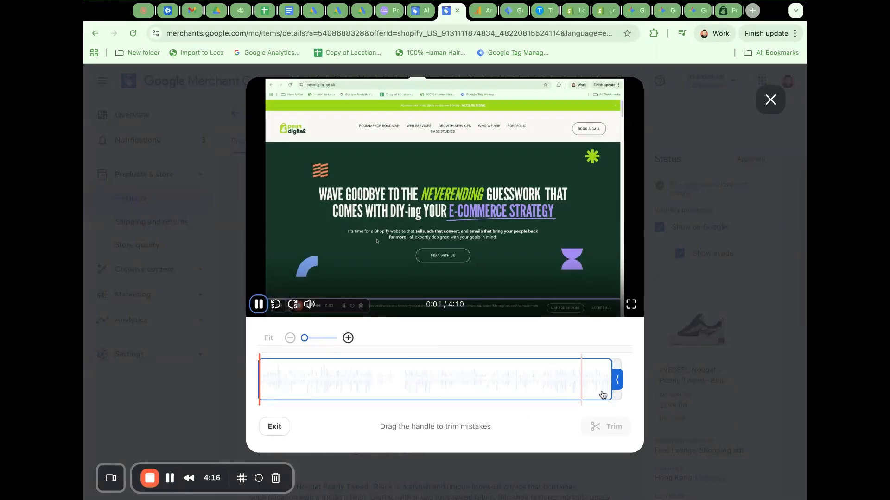
click(605, 395)
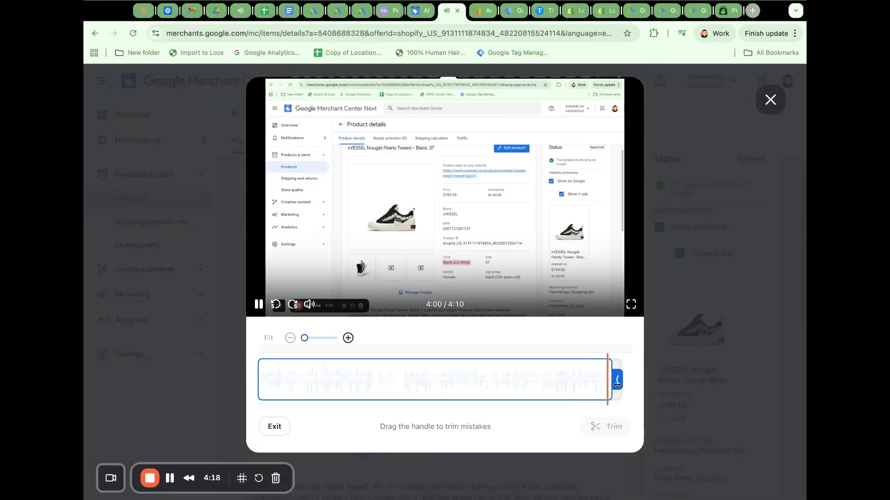
Trim 10.0 seconds from the end of the screen recording, previewing the cut point while adjusting it.
drag(619, 385, 610, 384)
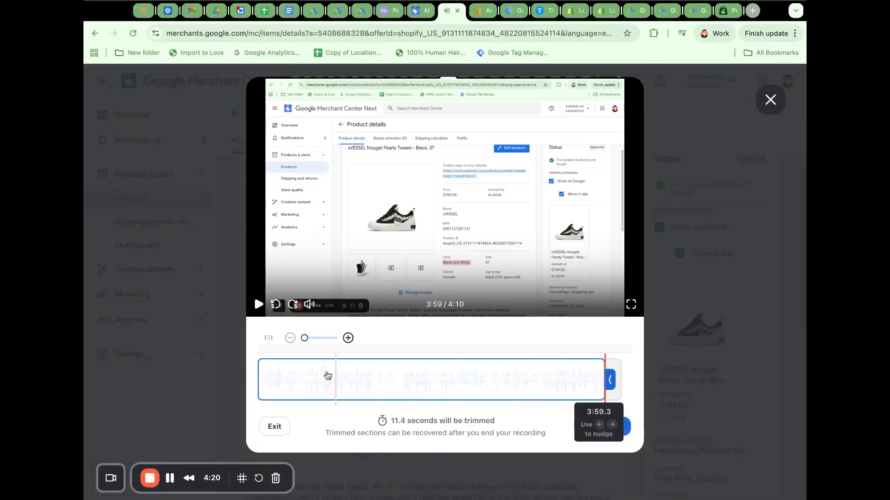
click(594, 394)
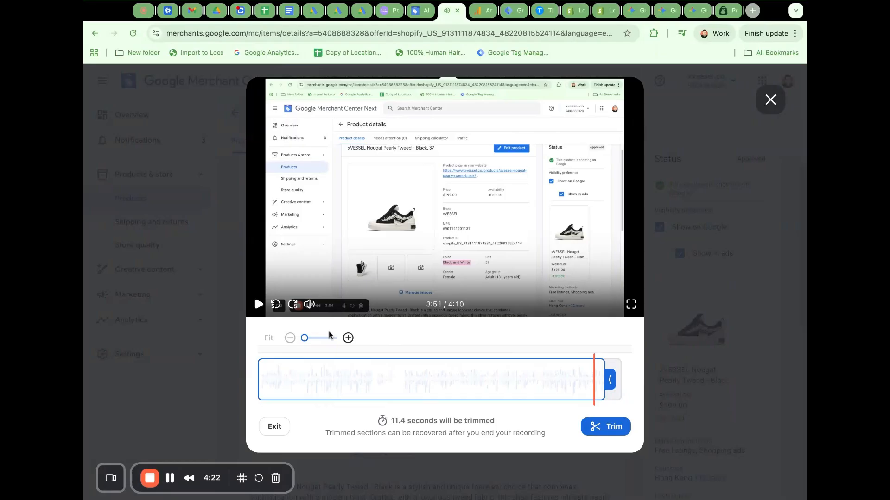
click(256, 307)
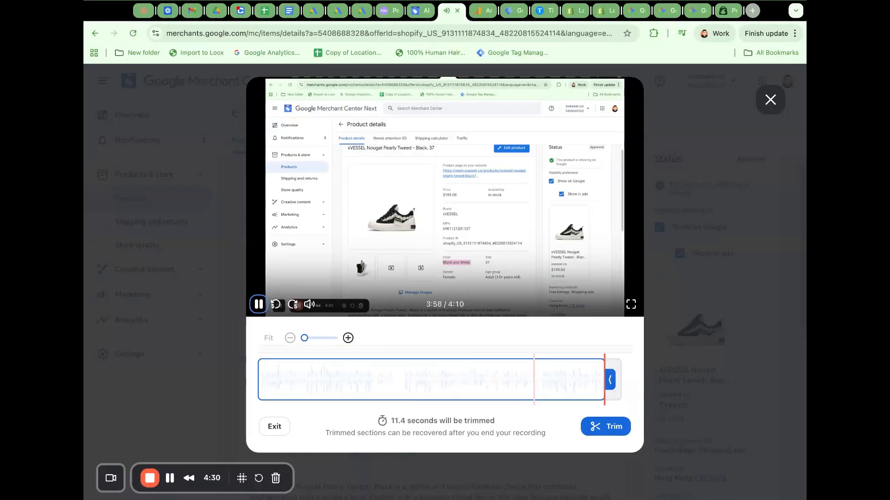
drag(610, 381, 613, 387)
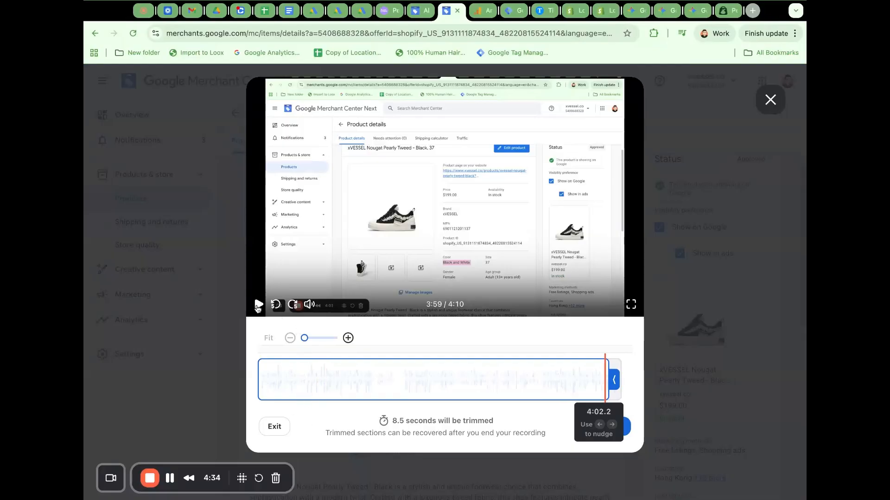
click(258, 305)
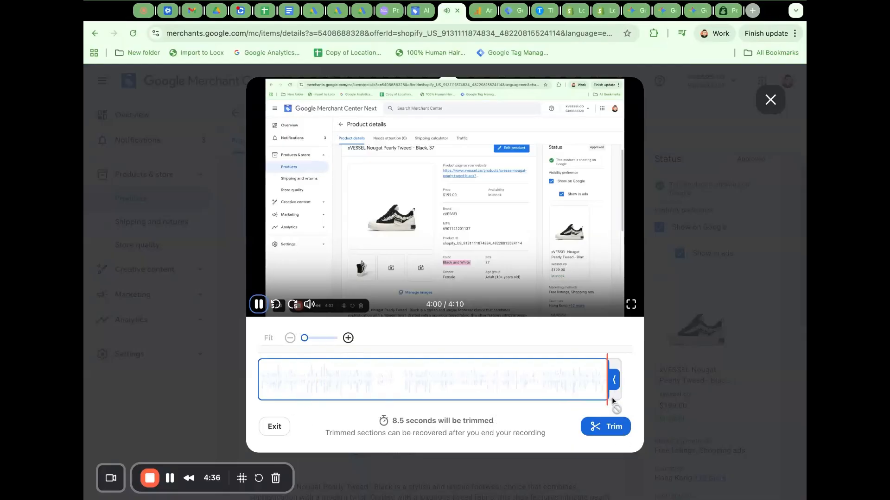
drag(613, 383, 610, 382)
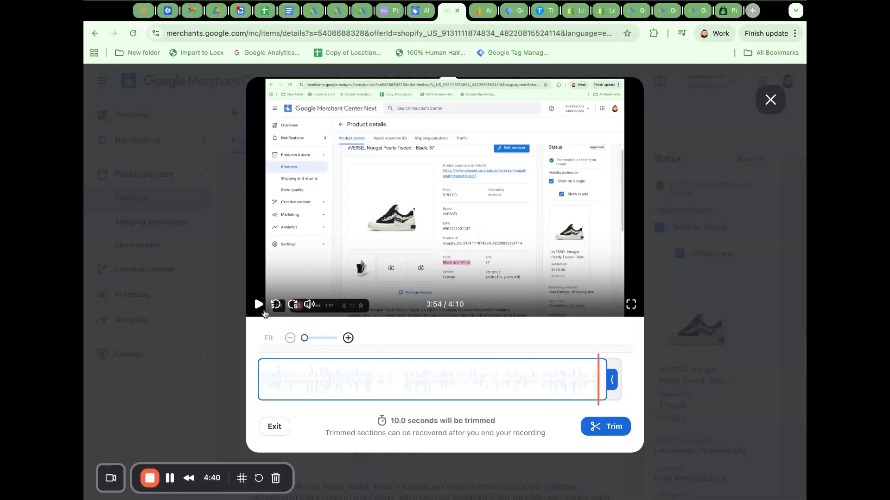
click(258, 304)
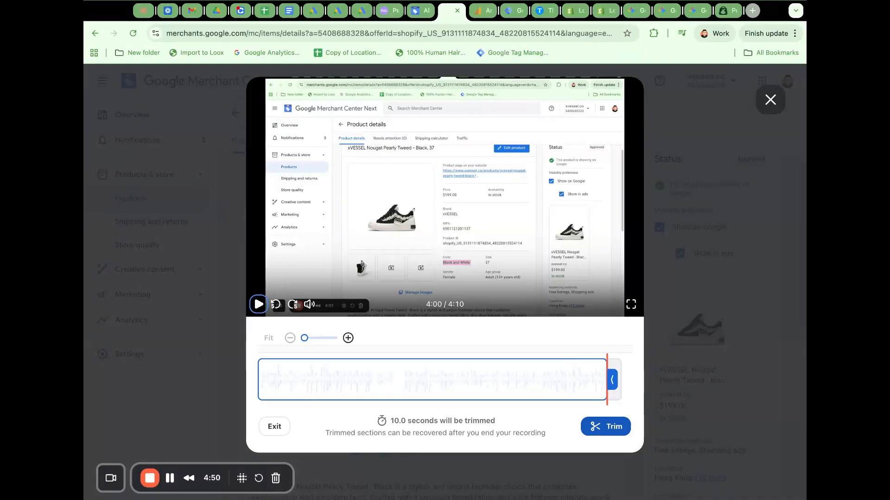
click(606, 426)
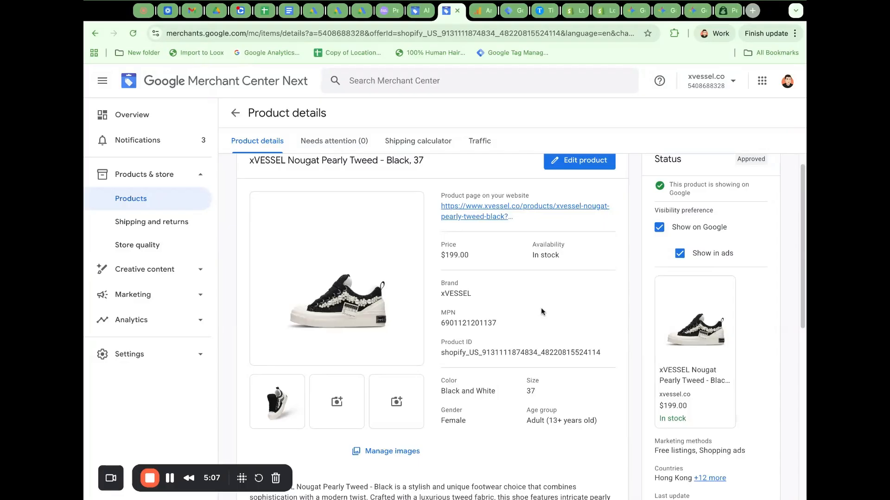
Switch from the Loom video library back to the product list in Google Merchant Center.
scroll(542, 312, up, 1)
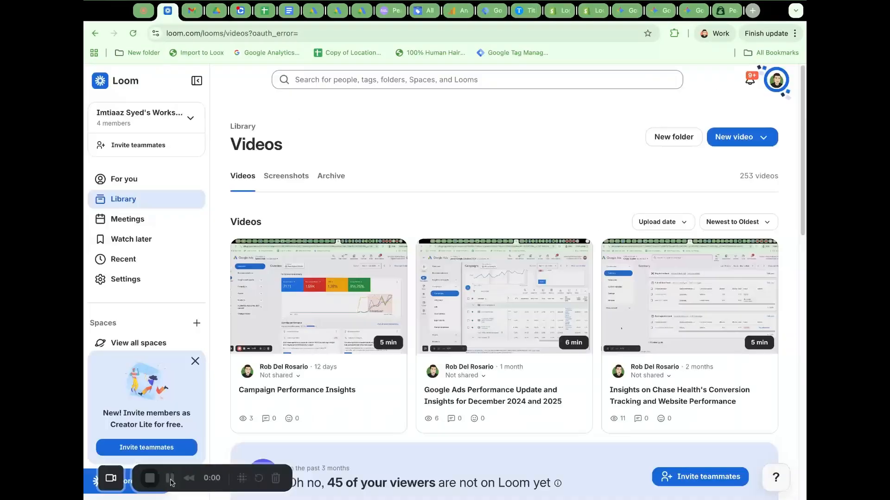
click(424, 11)
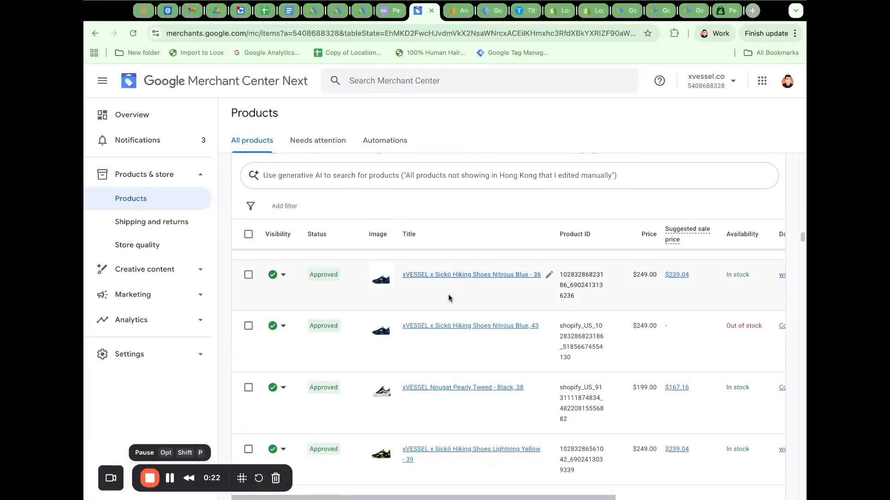
Open the product details of the xVESSEL x Sickö Hiking Shoes Nitrous Blue - 36 listing and highlight its description.
click(427, 277)
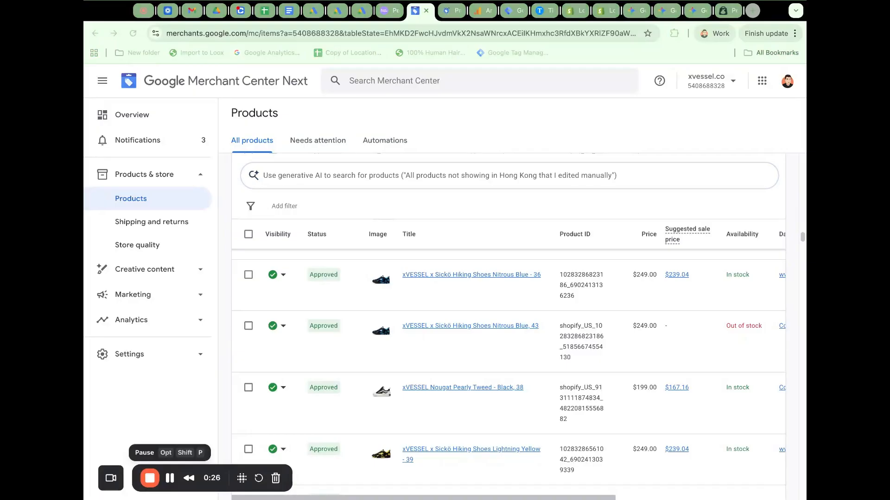
click(446, 12)
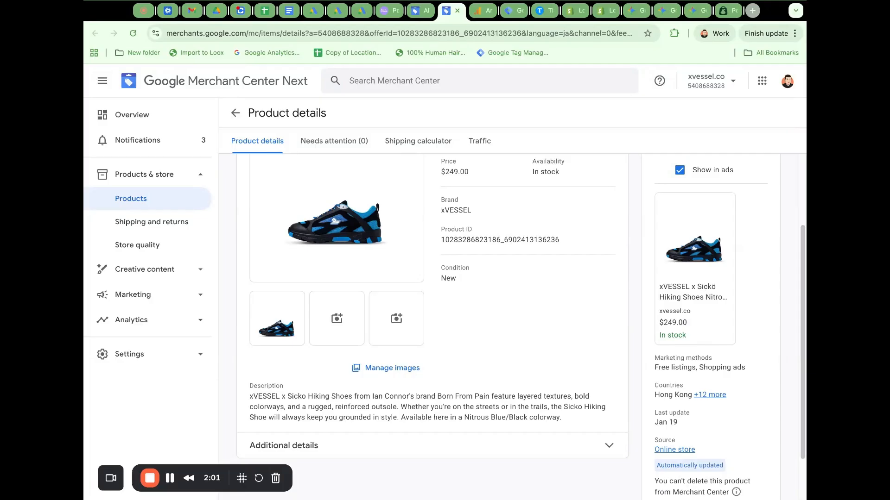
triple_click(446, 412)
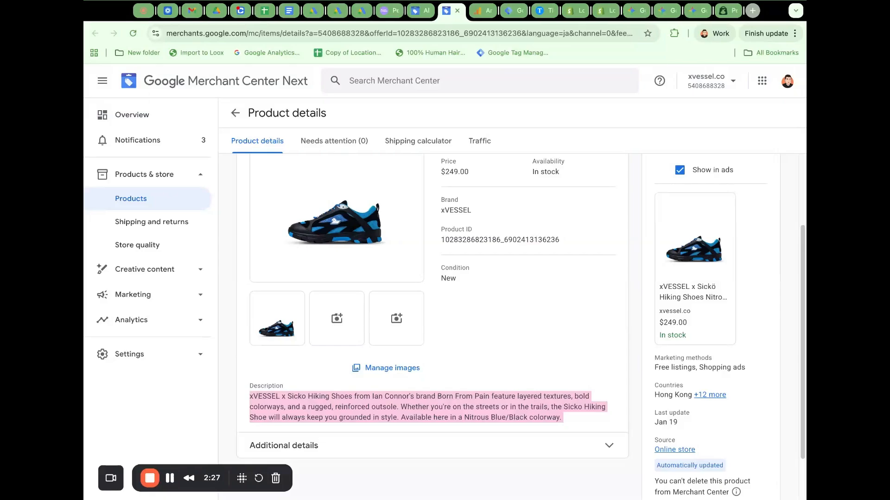
click(168, 479)
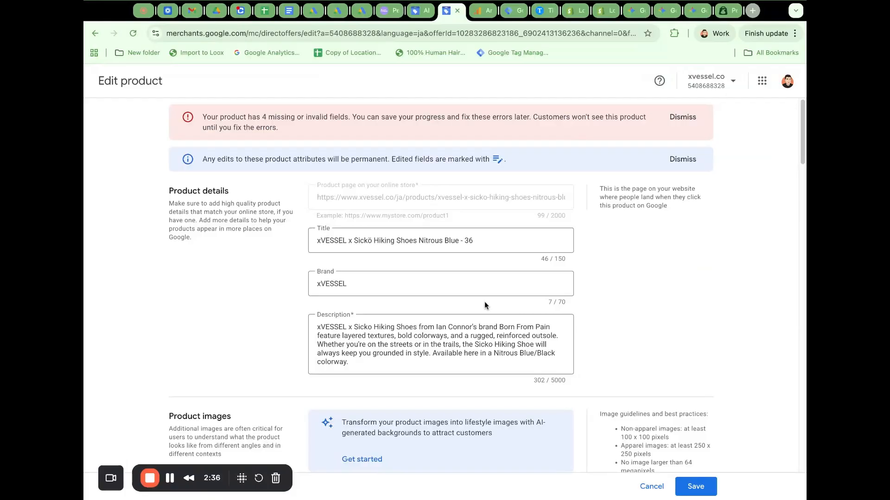
Examine the product identifiers in the shoe's edit form, highlighting the ID or SKU and focusing the GTIN field without entering anything.
scroll(484, 306, down, 7)
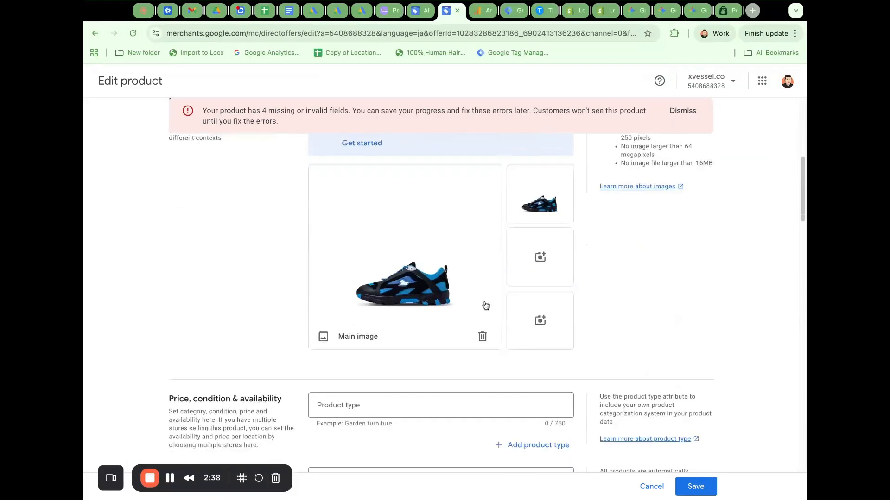
scroll(485, 305, down, 10)
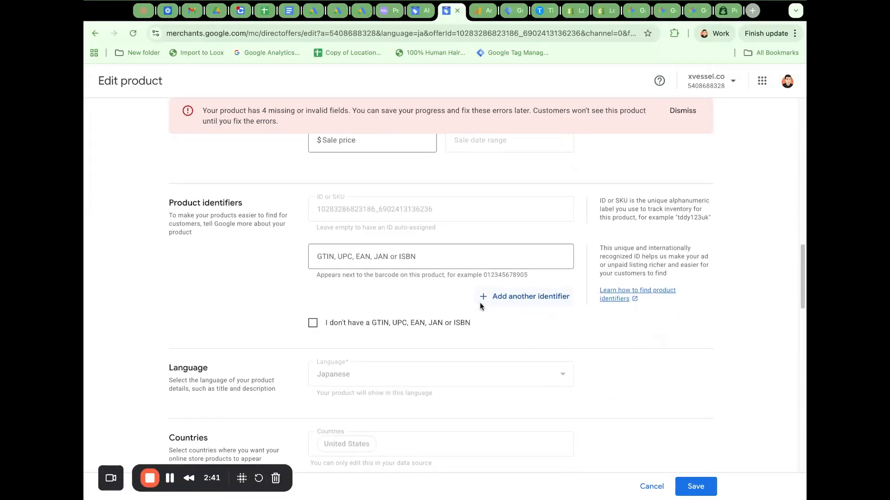
click(385, 262)
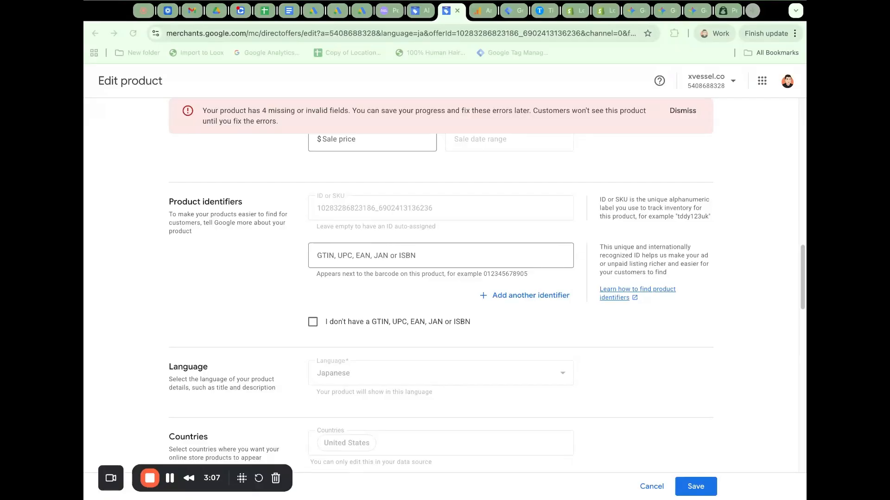
click(440, 256)
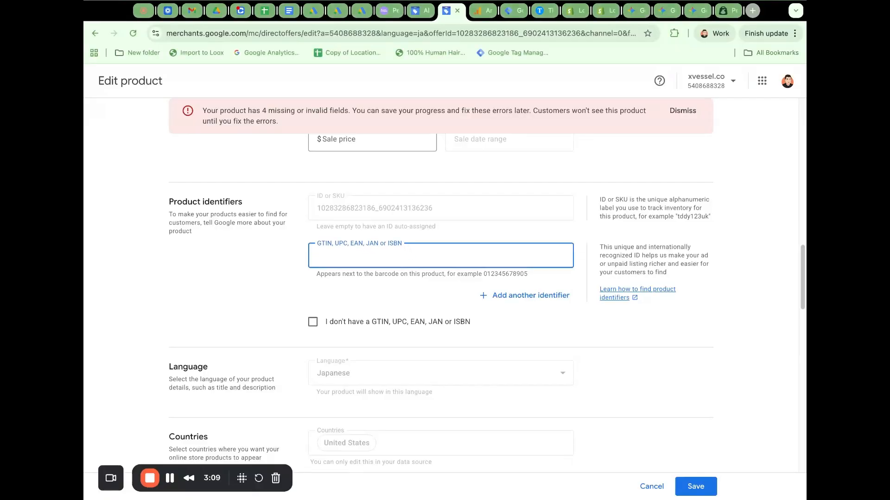
double_click(366, 208)
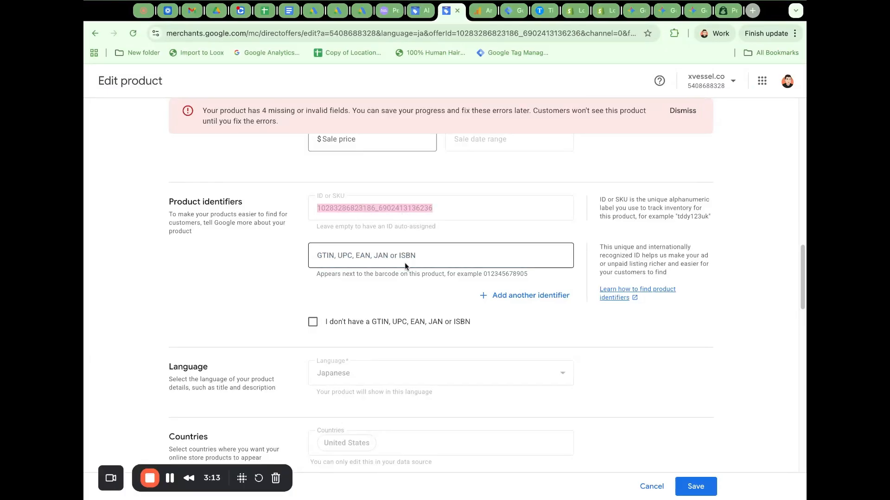
click(405, 262)
double_click(394, 216)
click(389, 252)
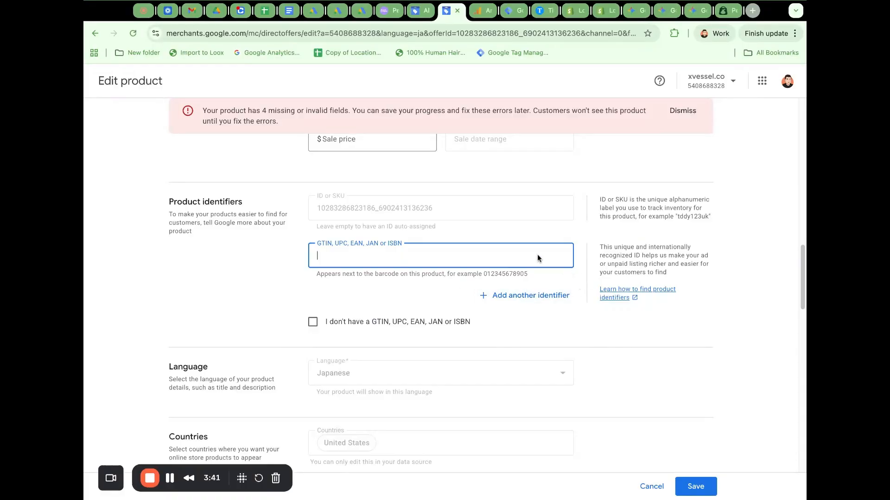
click(359, 207)
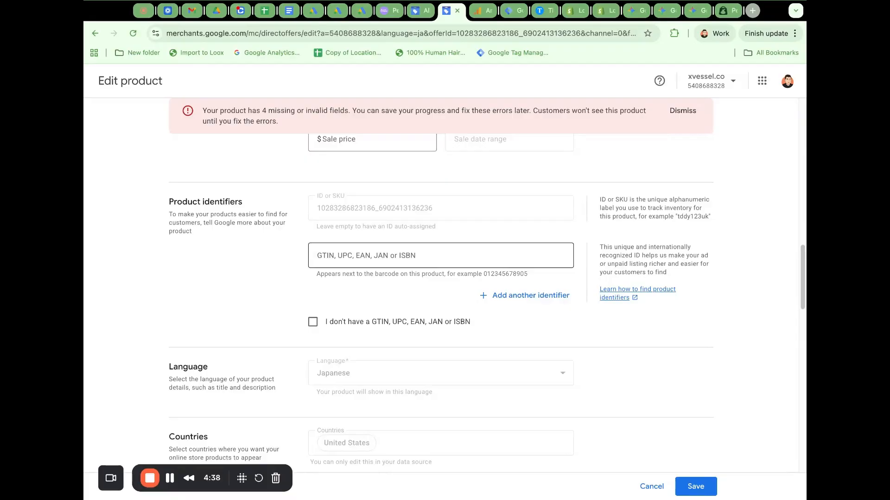
click(170, 478)
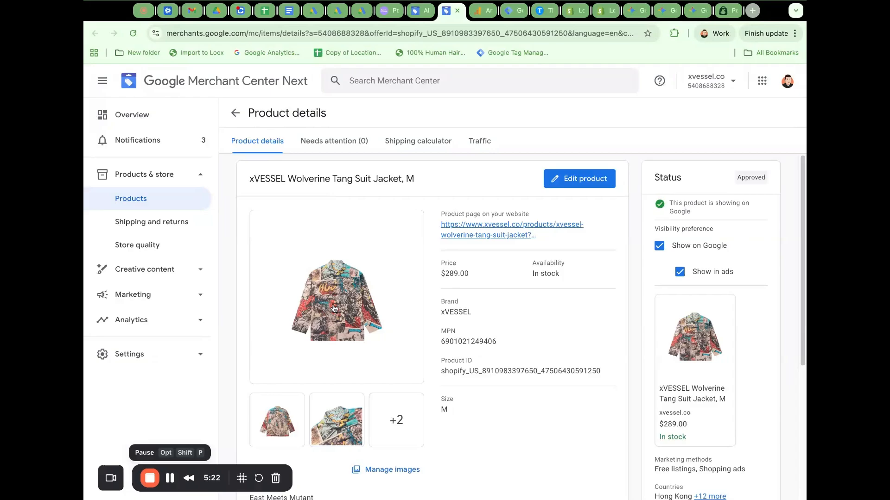
Open the image gallery of the xVESSEL Wolverine Tang Suit Jacket, M and examine its main and additional images.
click(333, 308)
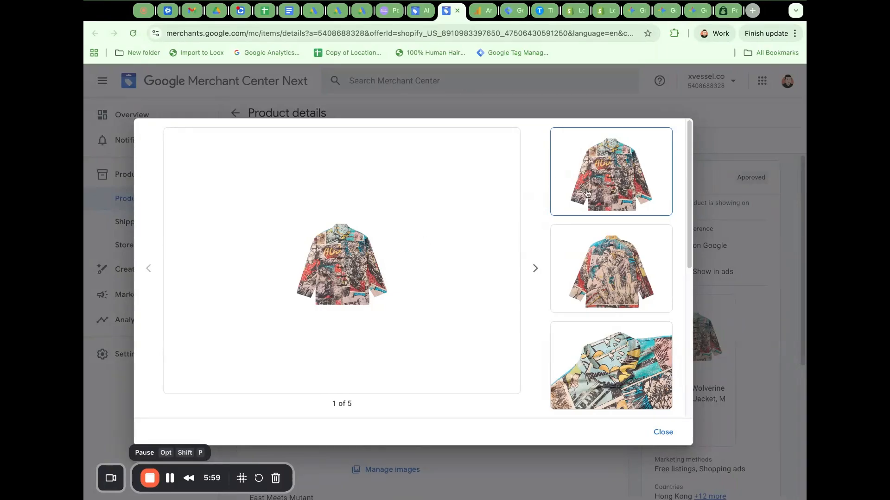
double_click(382, 278)
click(416, 277)
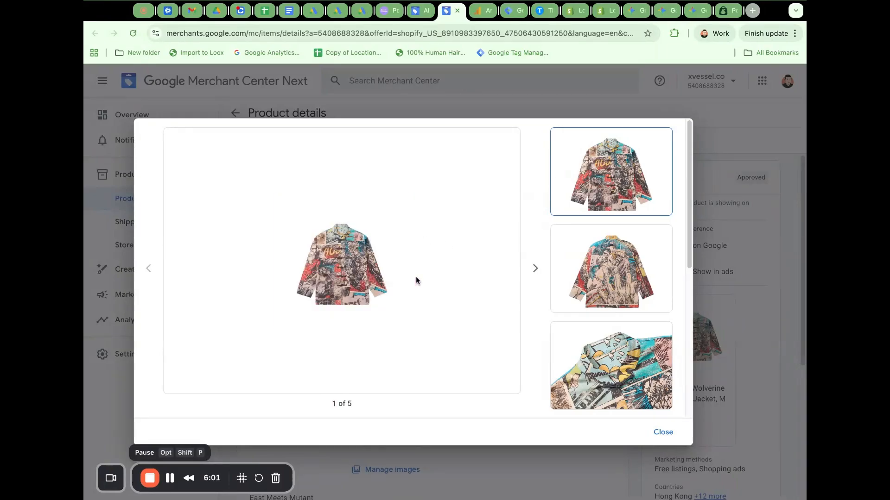
double_click(338, 267)
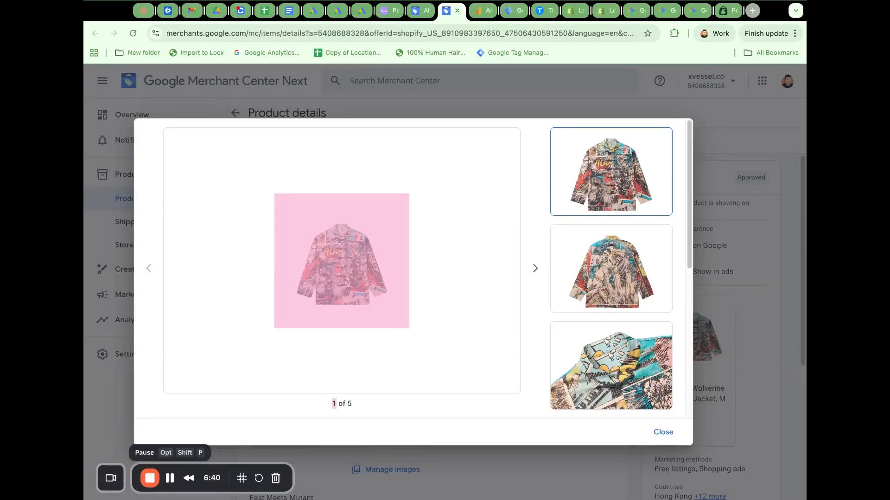
click(625, 376)
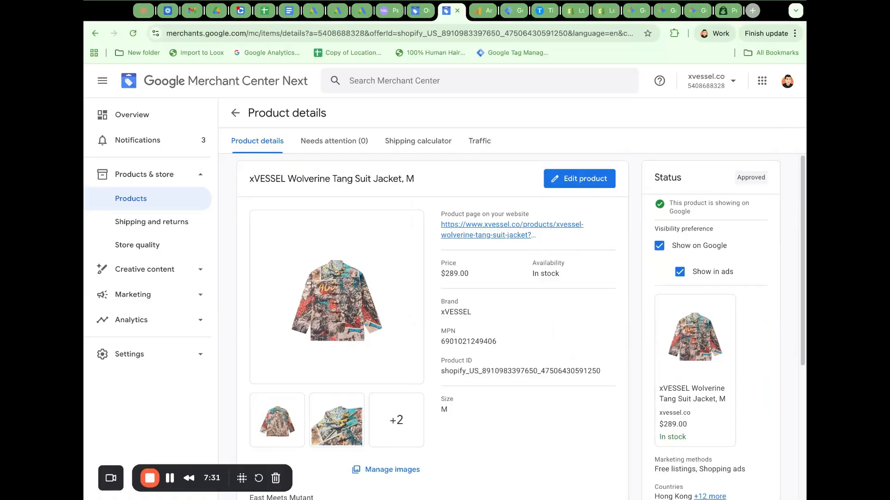
Highlight the price in the jacket's listing preview and look over the rest of its product details.
triple_click(674, 424)
click(172, 479)
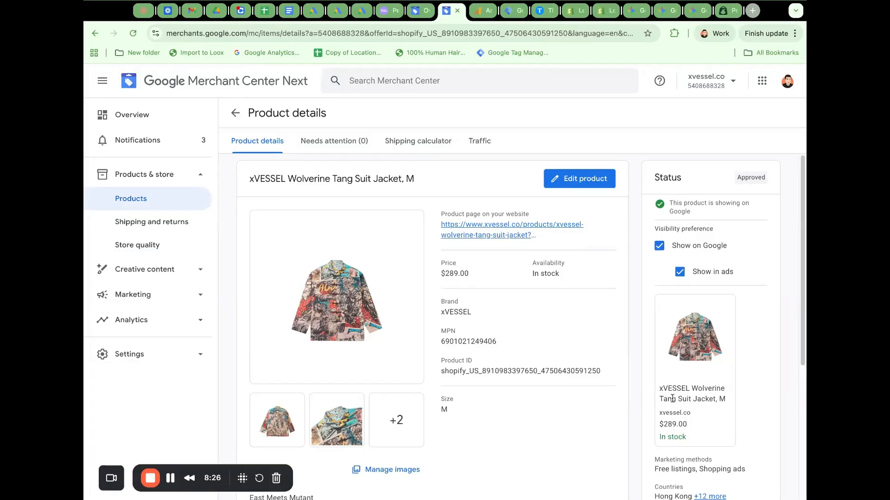
scroll(671, 399, down, 1)
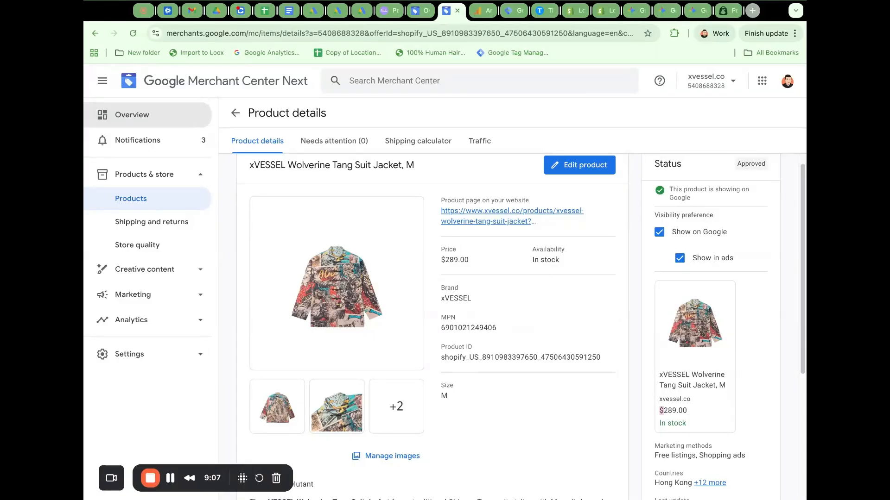
Review the product data automations and read the details of the automatic price updates.
click(144, 124)
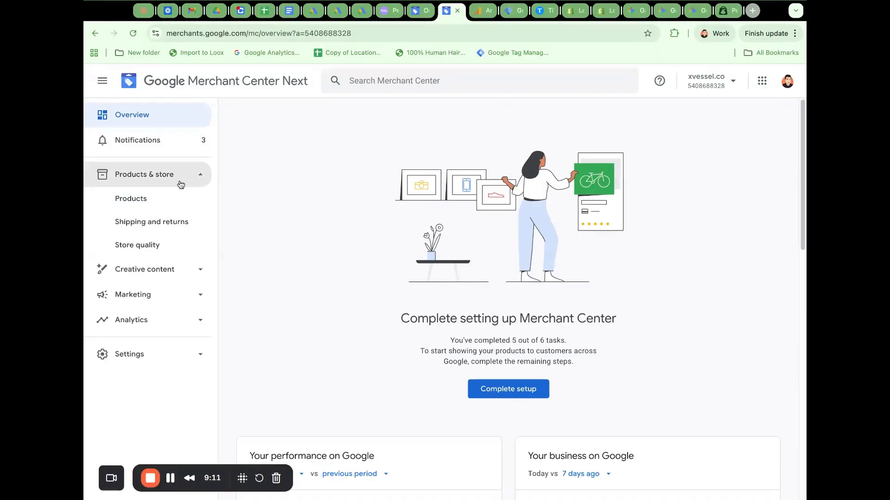
click(139, 198)
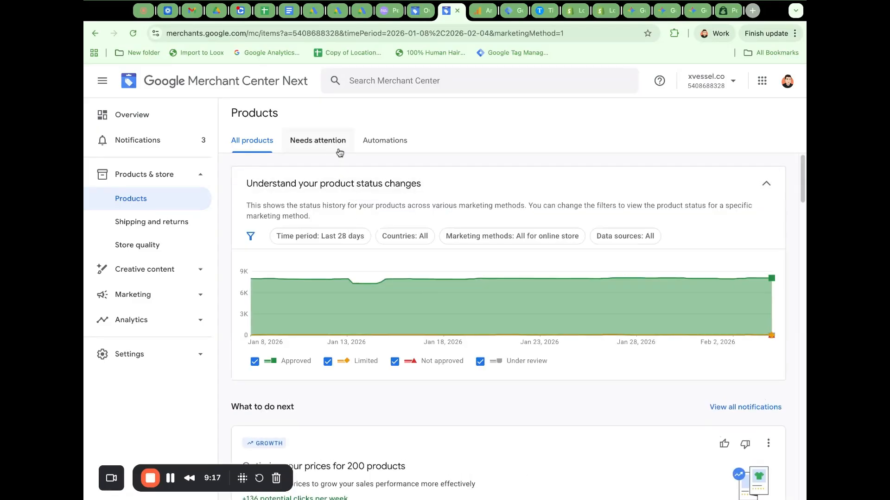
click(385, 149)
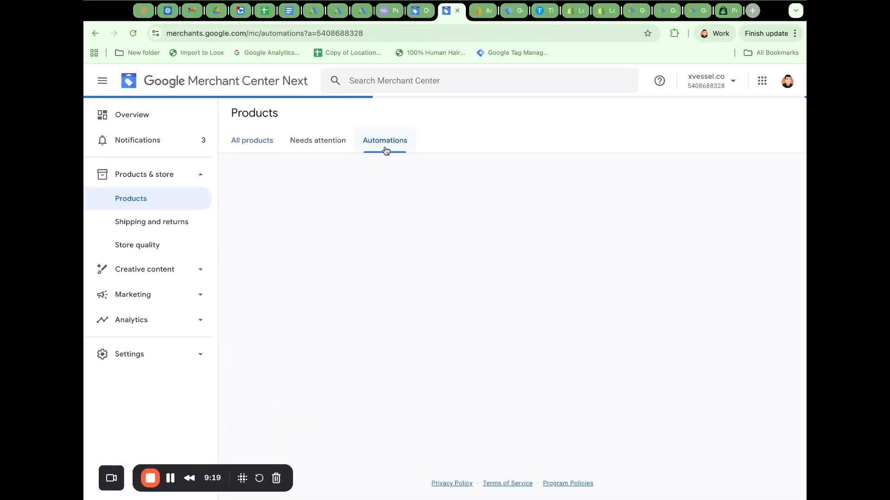
scroll(519, 257, down, 2)
scroll(520, 257, down, 2)
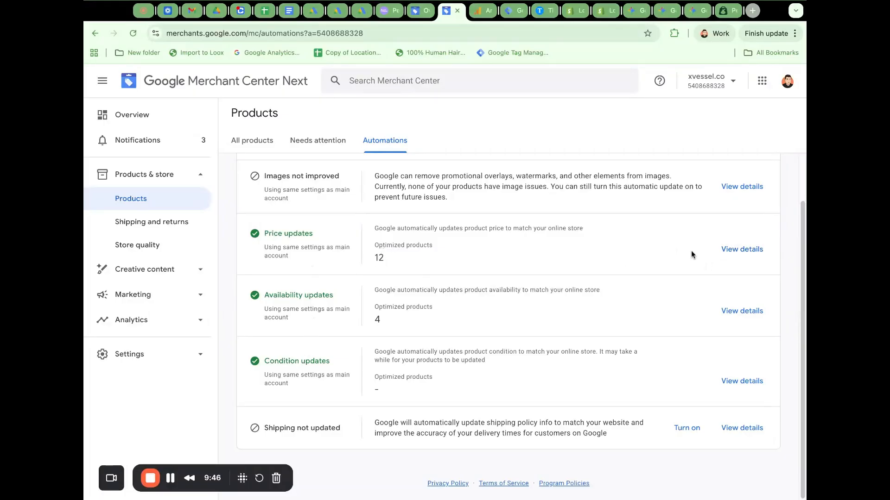
click(737, 252)
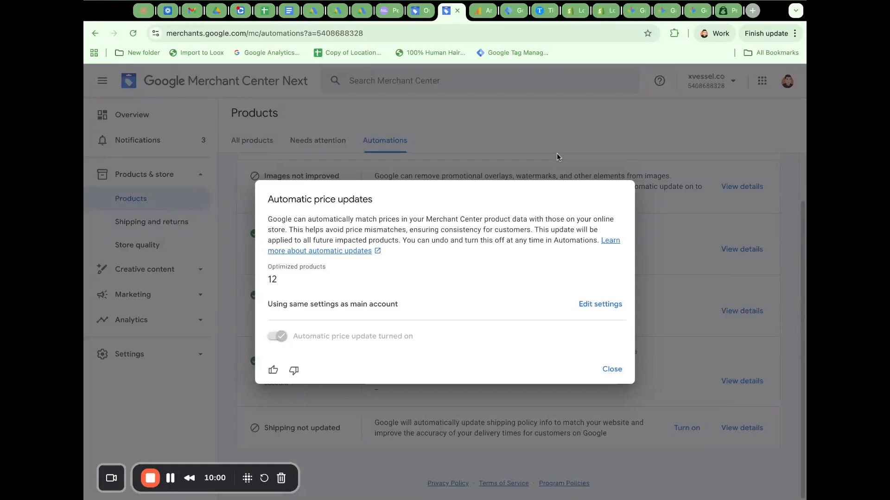
click(605, 370)
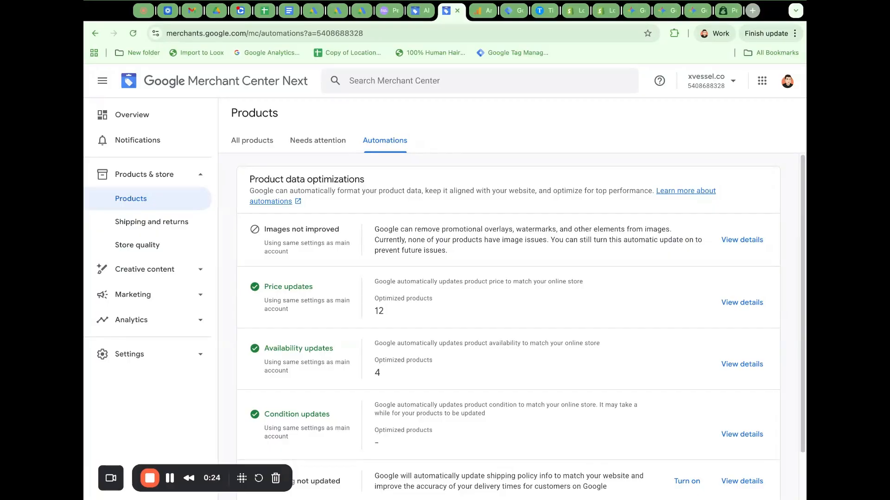
Review the performance and business summaries on the account's Overview page.
click(149, 114)
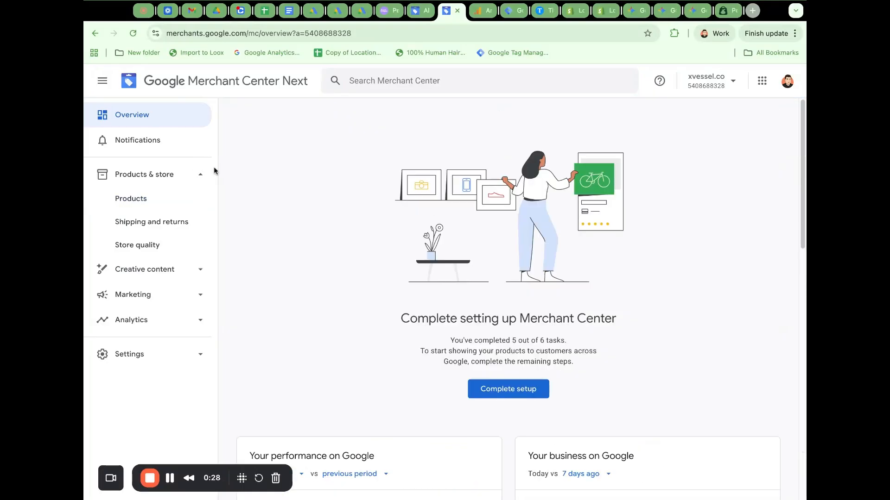
scroll(282, 199, down, 5)
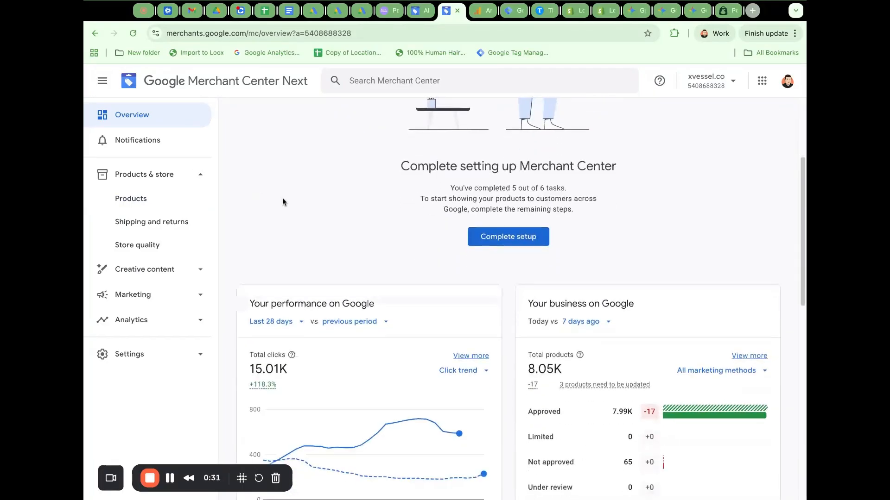
scroll(417, 218, down, 1)
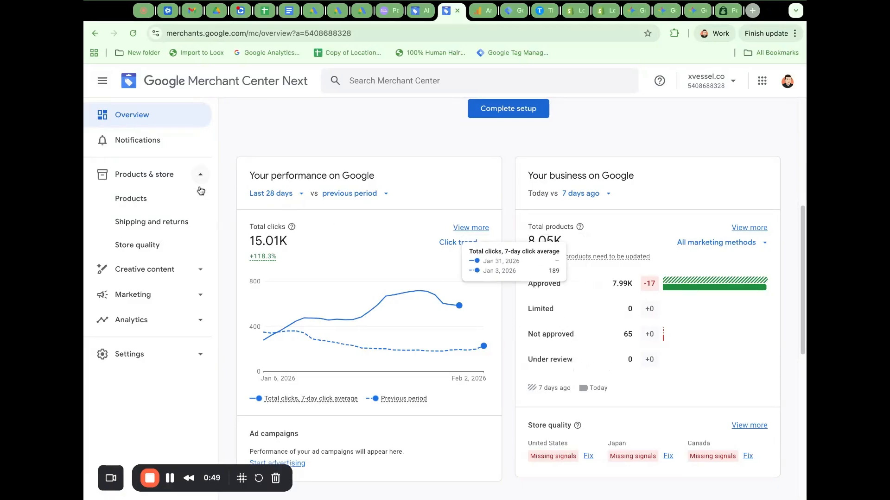
Examine the product status history chart and the suggested next actions for all products.
click(164, 198)
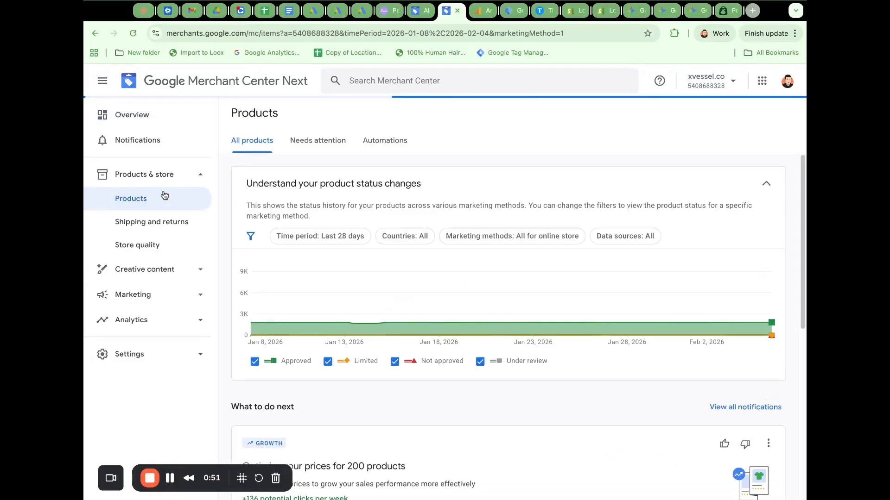
mouse_move(414, 319)
scroll(479, 385, down, 3)
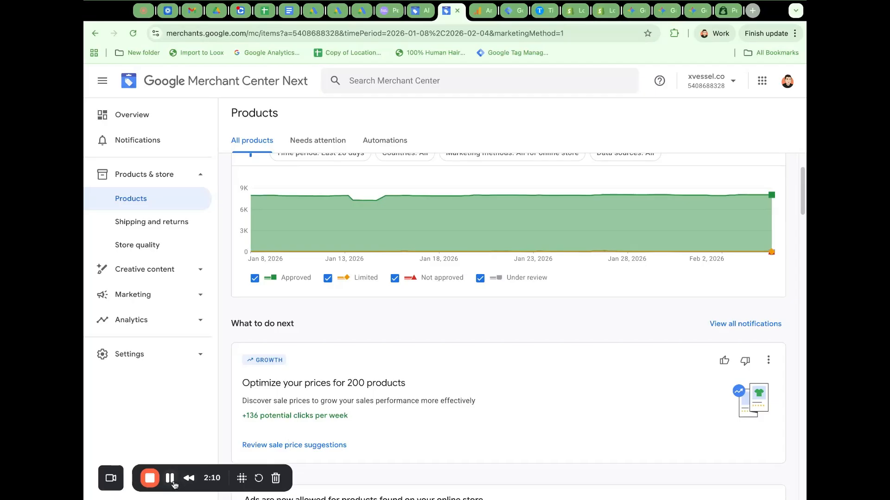
scroll(457, 270, up, 3)
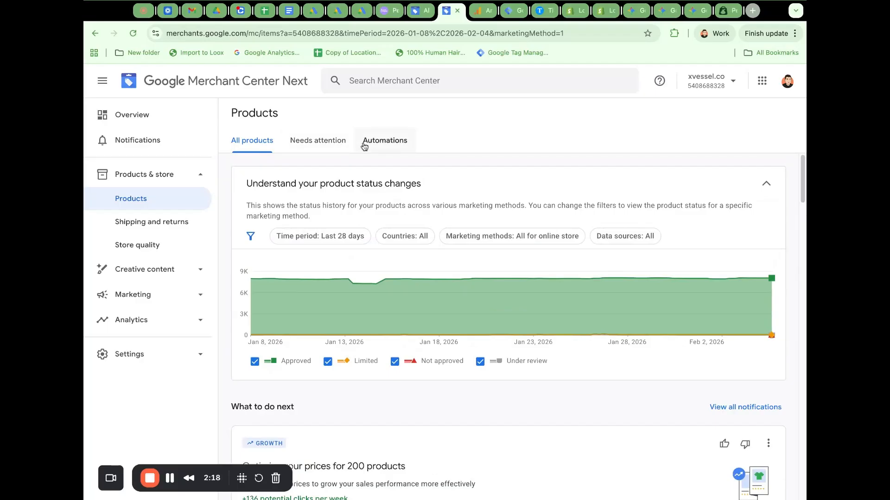
Check the Automations page, then show all issues for products needing attention by turning off the Prioritized fixes filter.
click(374, 146)
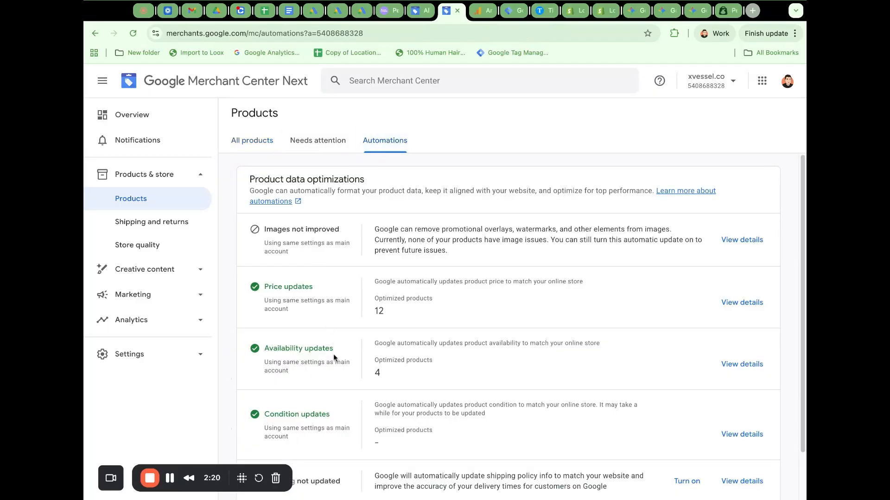
click(314, 150)
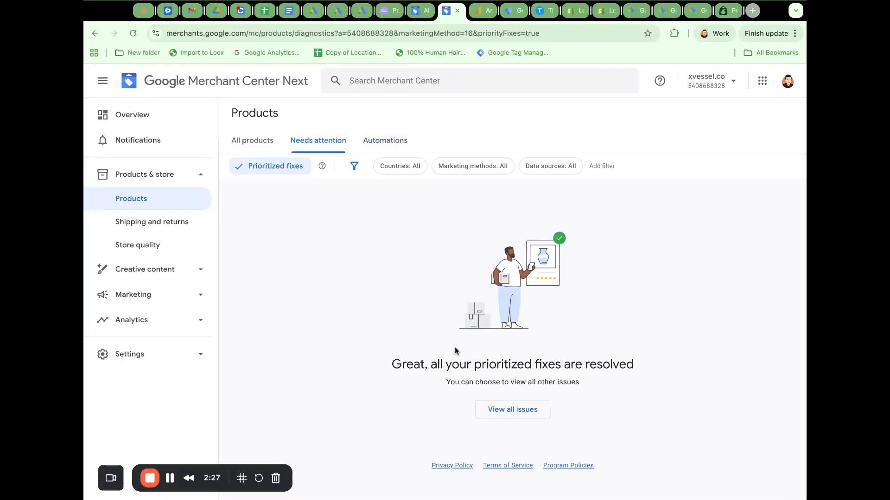
click(261, 178)
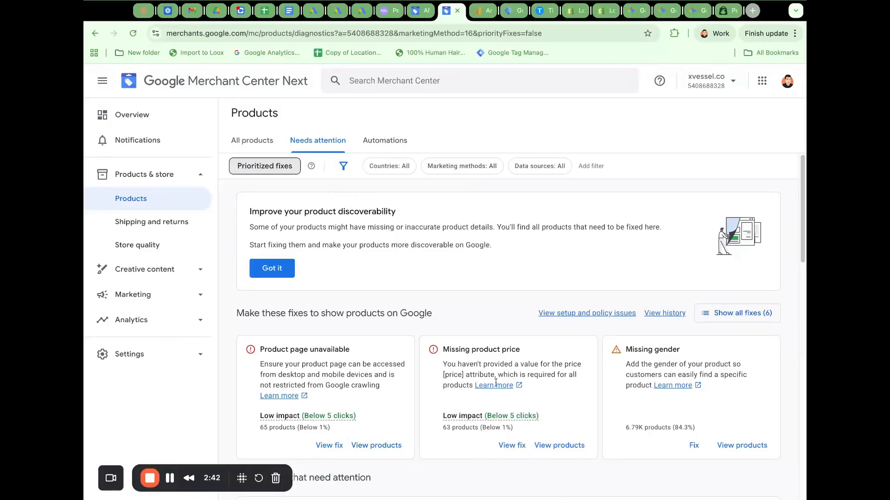
click(266, 171)
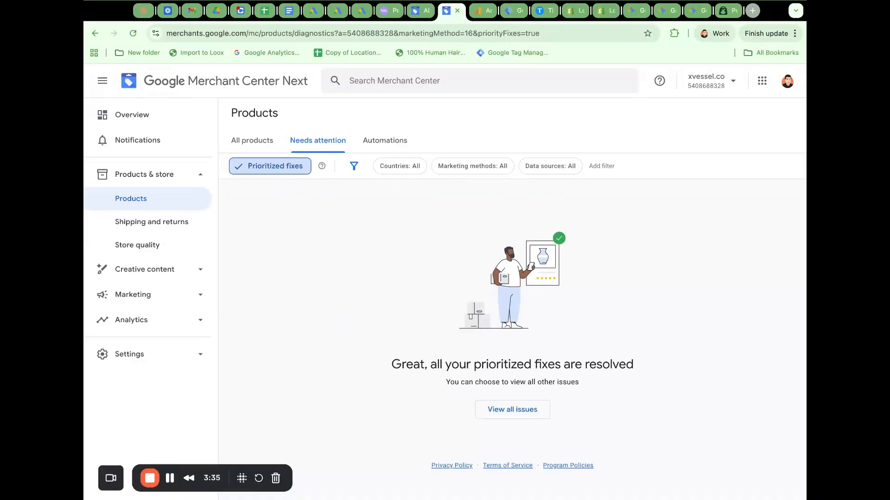
click(263, 170)
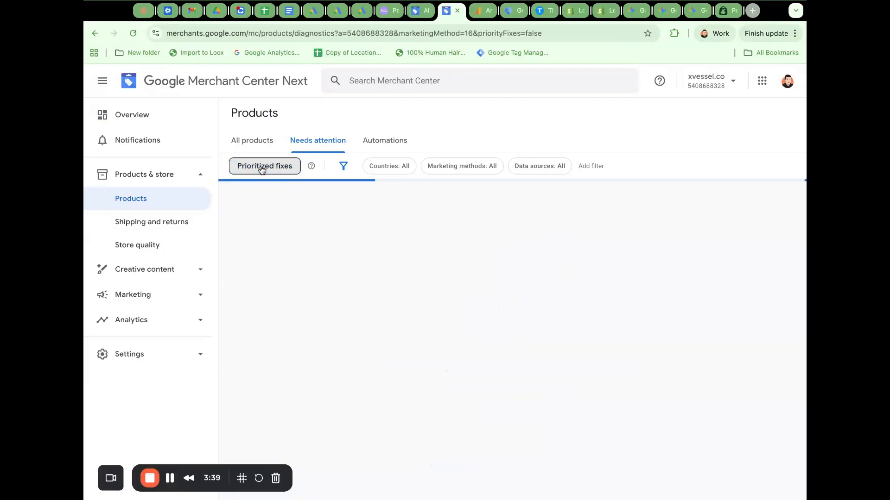
scroll(404, 208, down, 5)
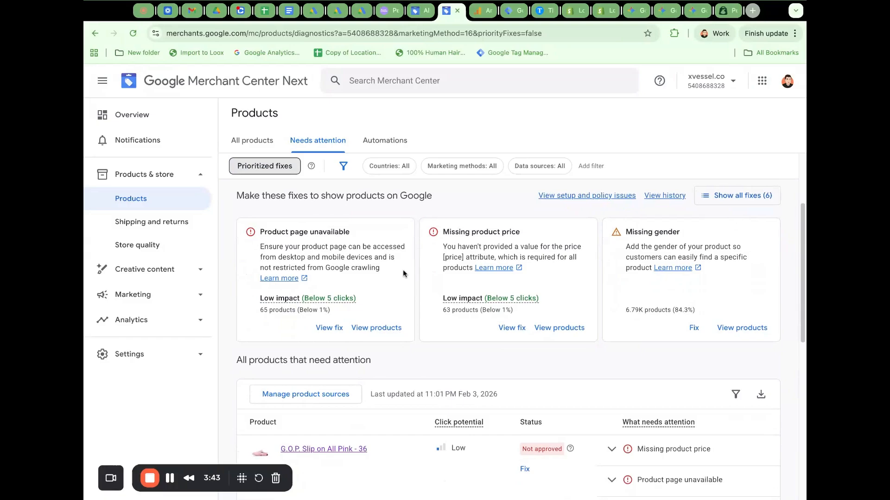
Show all fixes for products needing attention, list 30 rows per page, and review the missing attribute issues.
click(744, 203)
scroll(723, 278, down, 3)
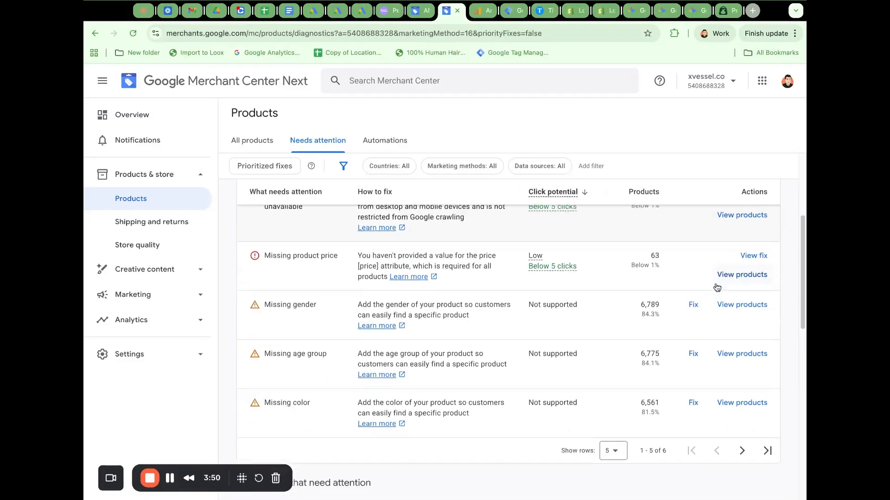
click(611, 423)
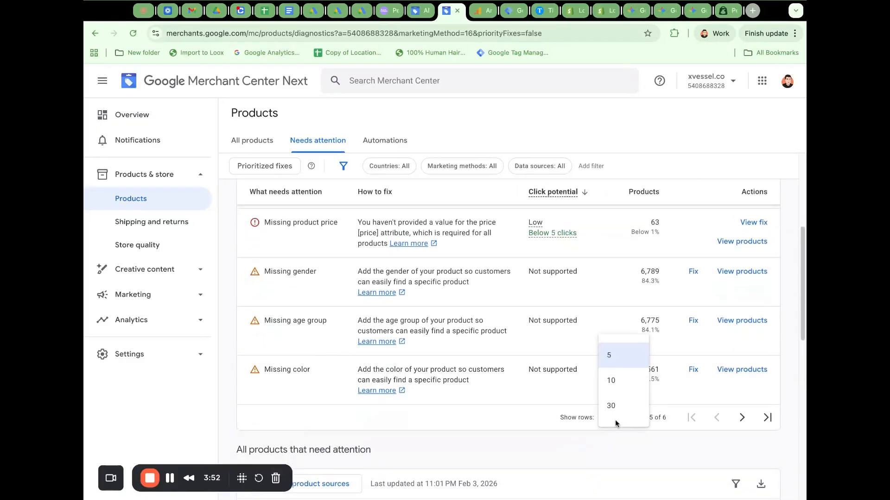
click(616, 405)
scroll(422, 320, up, 2)
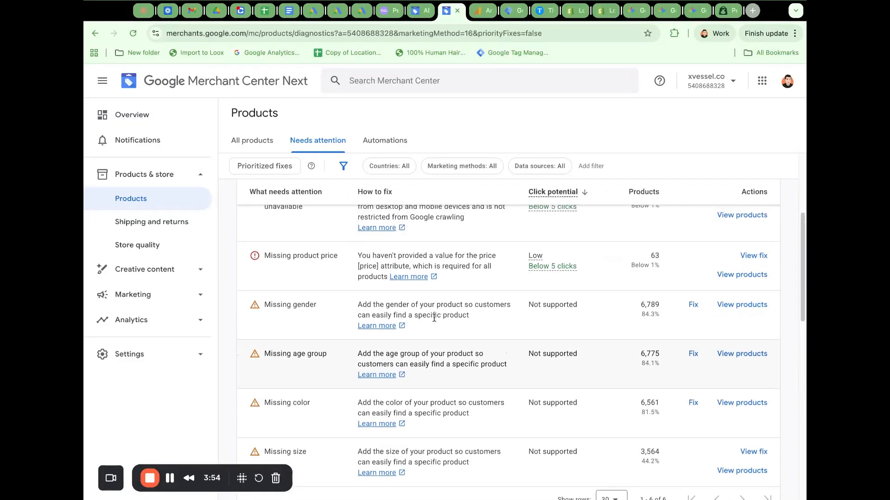
scroll(439, 319, down, 1)
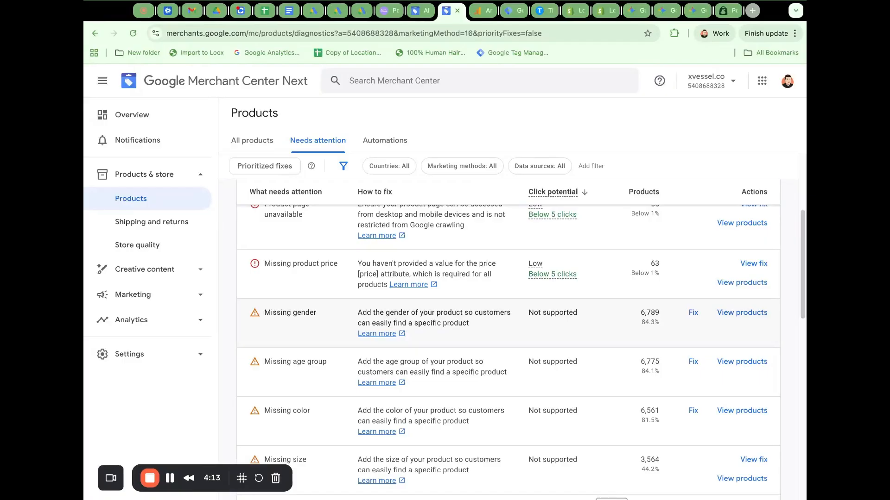
scroll(355, 318, down, 1)
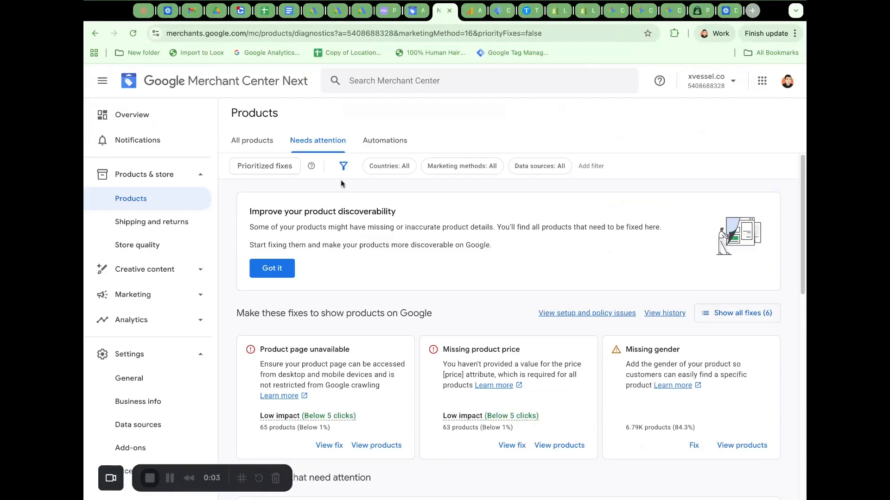
Toggle the Prioritized fixes filter on and off, and expand all fixes to review each issue and its affected products.
click(264, 166)
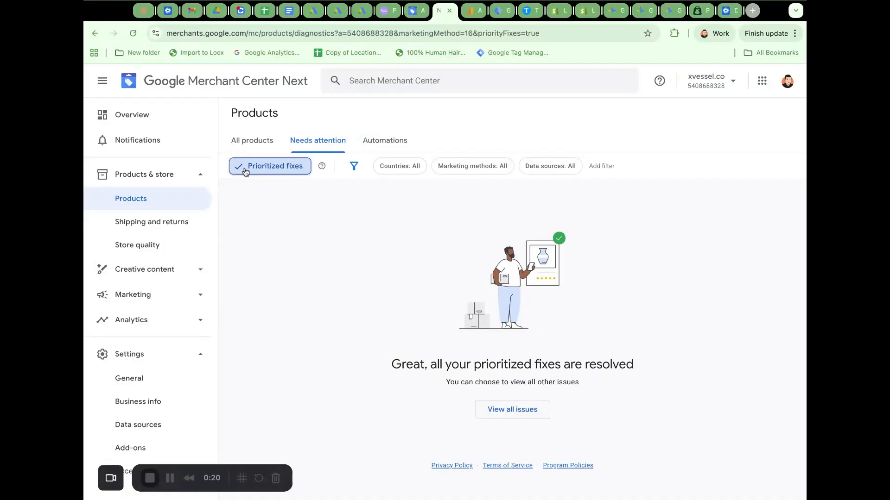
click(267, 171)
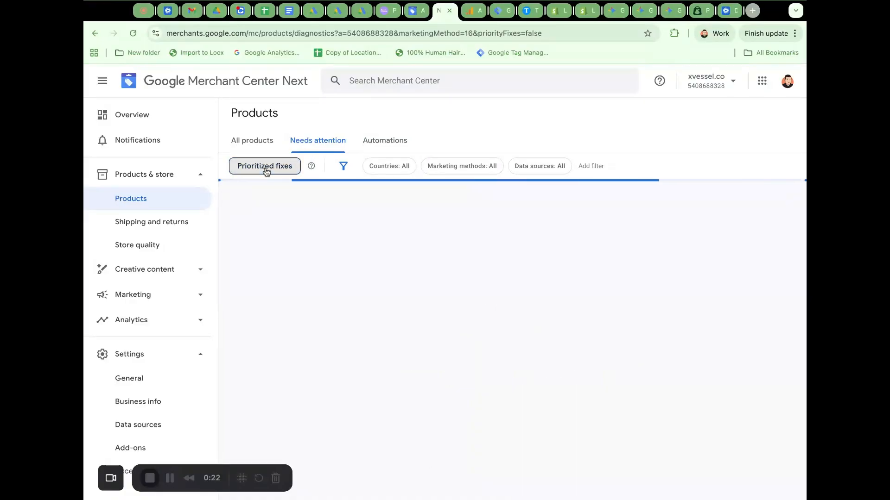
scroll(525, 281, down, 2)
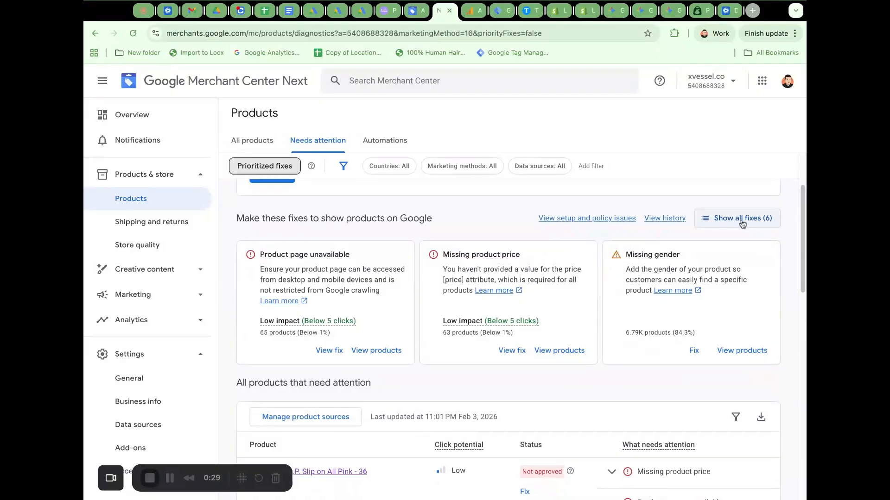
click(741, 223)
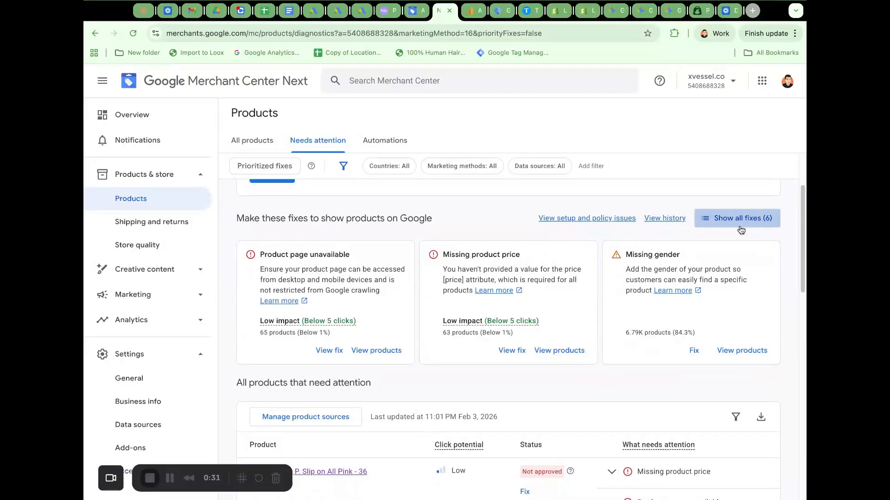
scroll(548, 322, down, 3)
scroll(552, 323, up, 2)
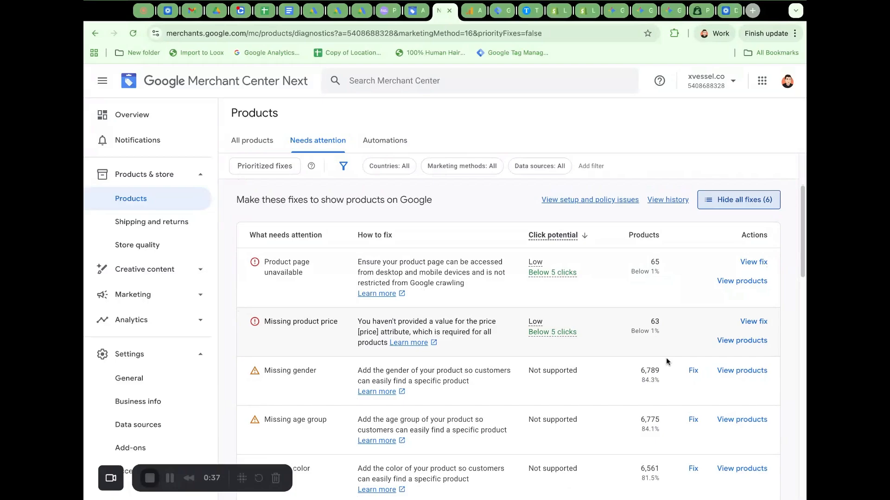
scroll(331, 342, down, 2)
scroll(320, 340, down, 1)
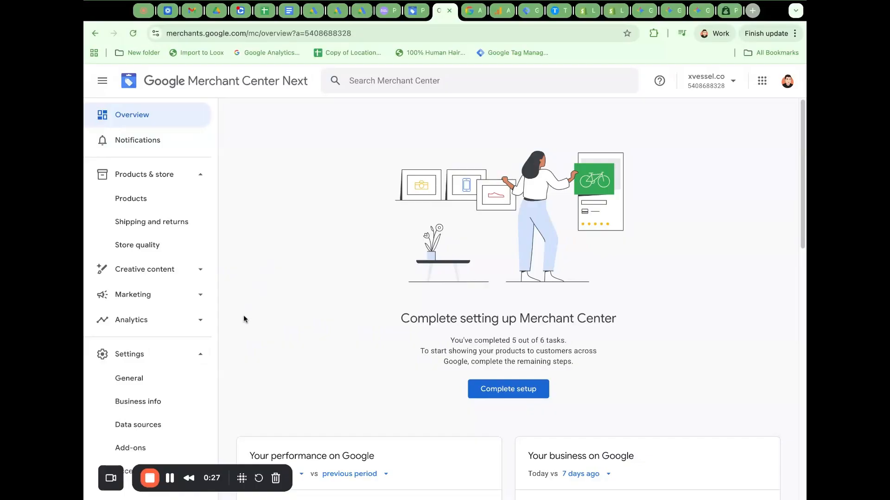
Open the Content API primary source from the account's data sources and view its attribute rules.
click(145, 430)
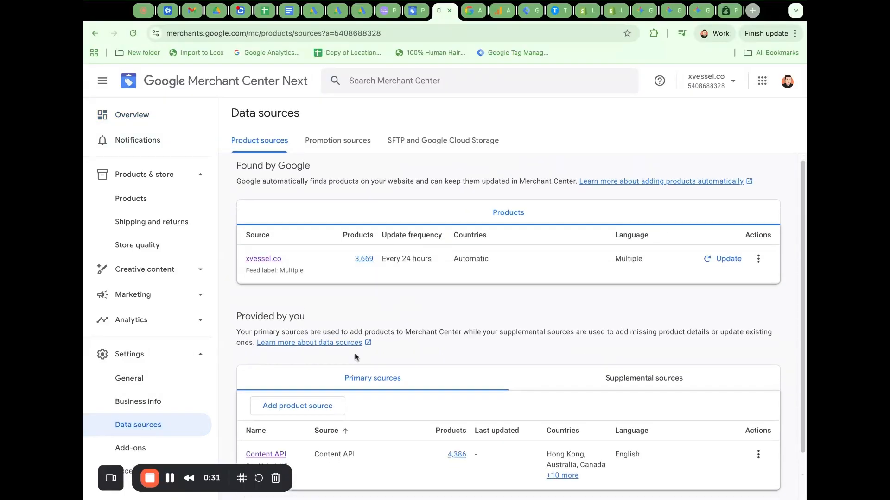
scroll(354, 356, down, 2)
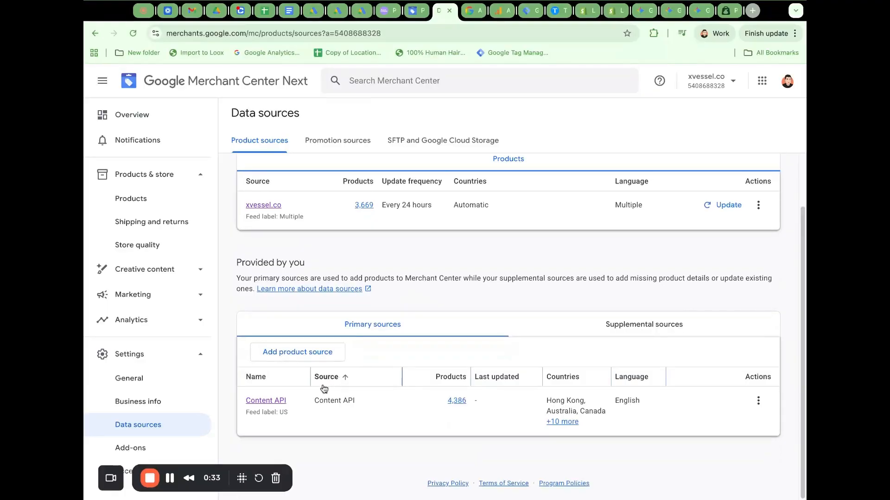
click(273, 401)
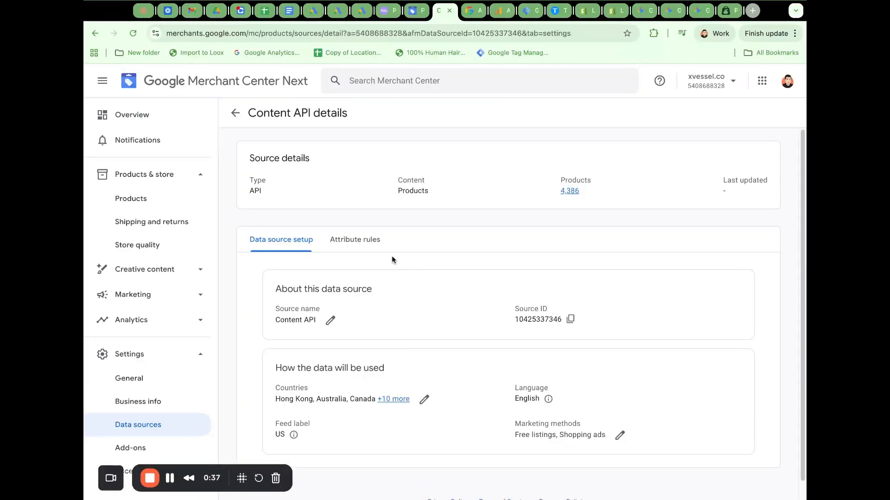
click(369, 249)
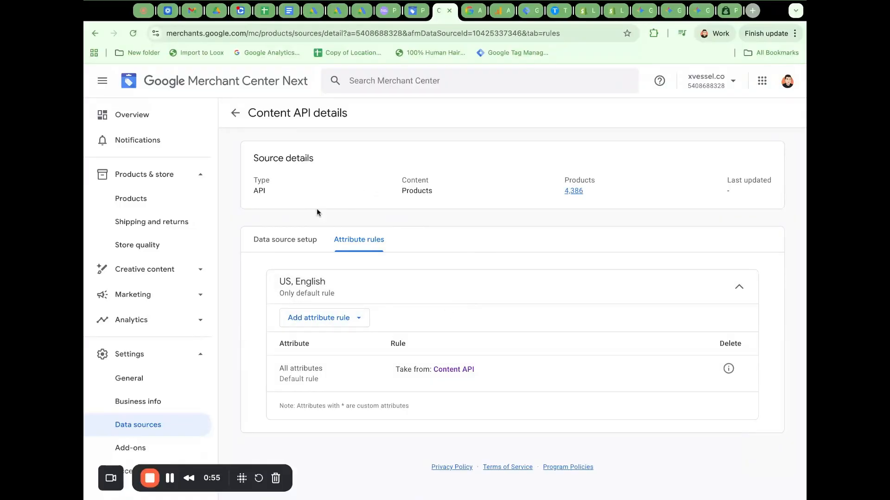
Browse the add-ons available to discover for the Merchant Center account.
click(128, 454)
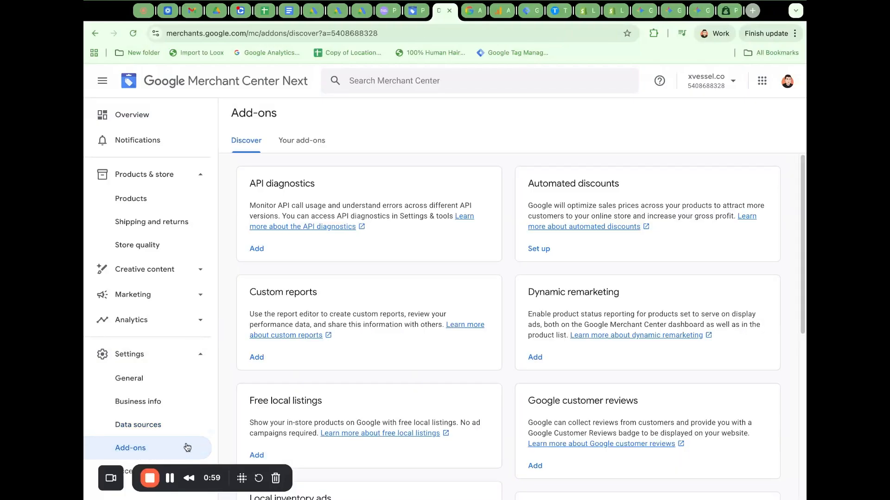
scroll(498, 217, down, 2)
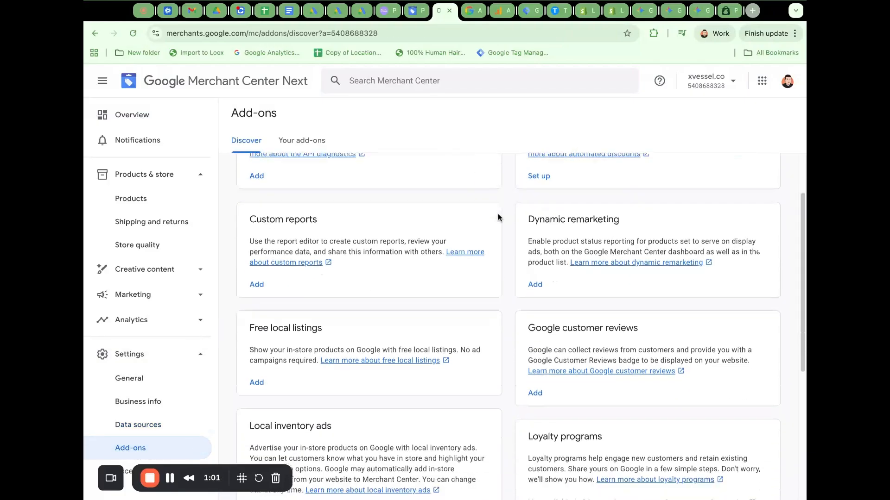
scroll(498, 217, up, 1)
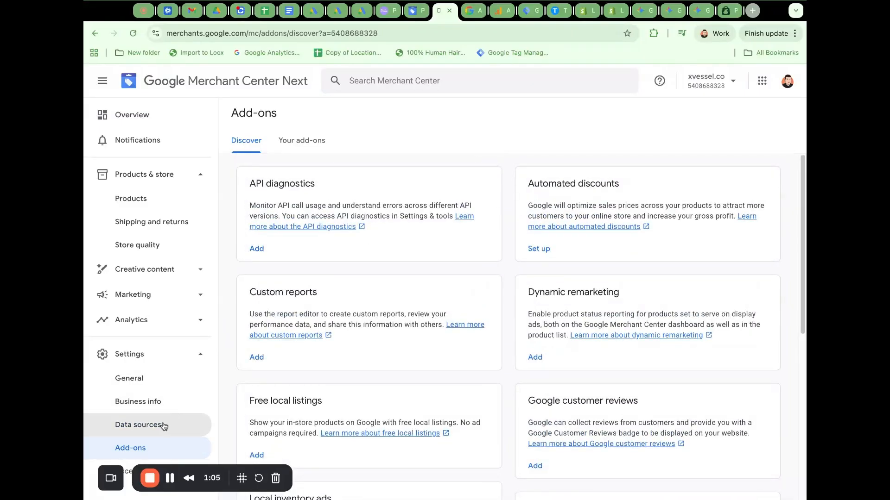
Return to the data sources and reopen the attribute rules of the Content API source.
click(191, 428)
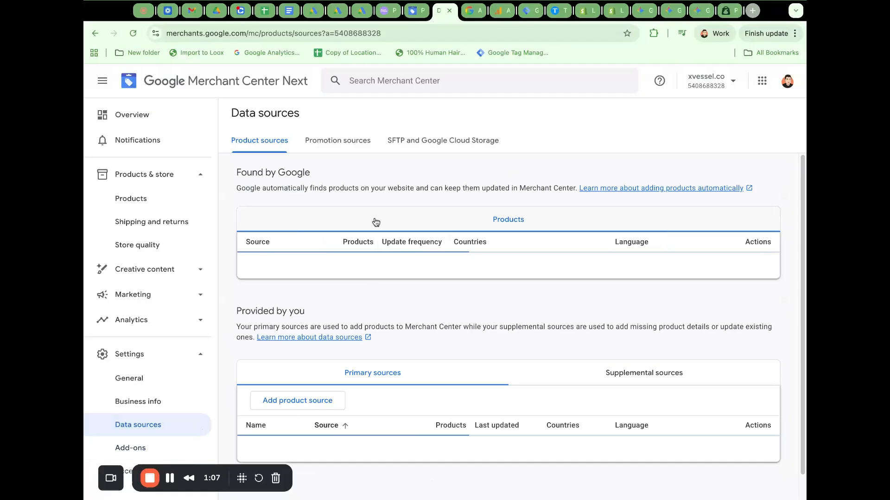
scroll(324, 394, down, 1)
click(277, 435)
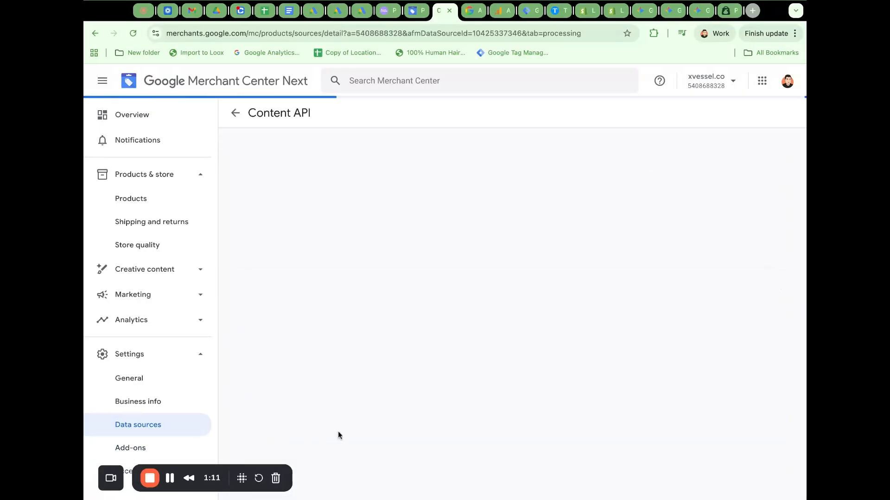
click(355, 240)
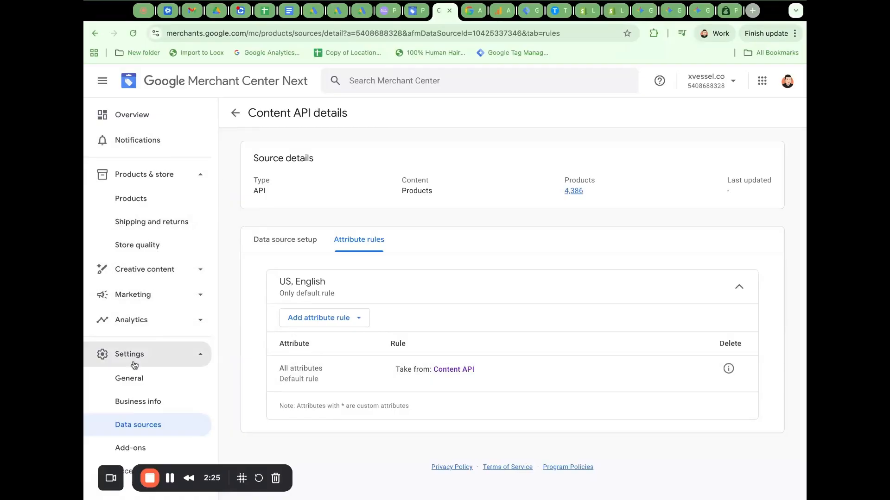
Review the Promotions overview under Marketing and the store's shipping and return policies.
click(202, 300)
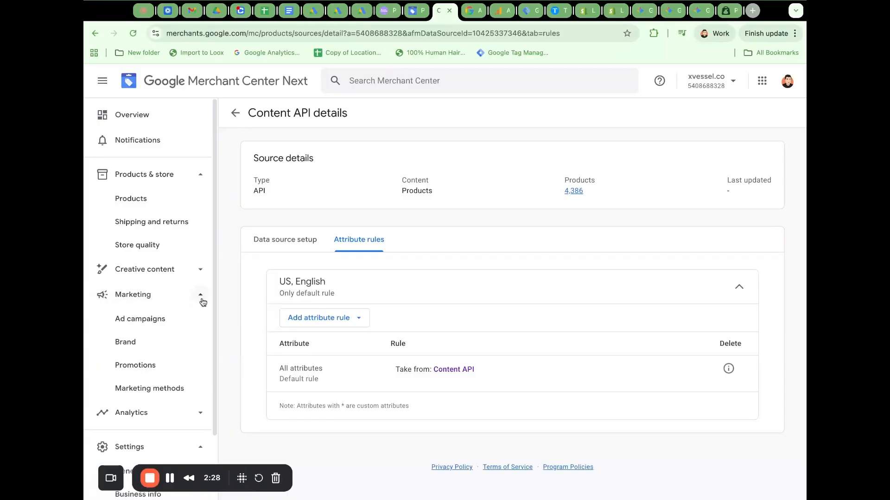
click(150, 371)
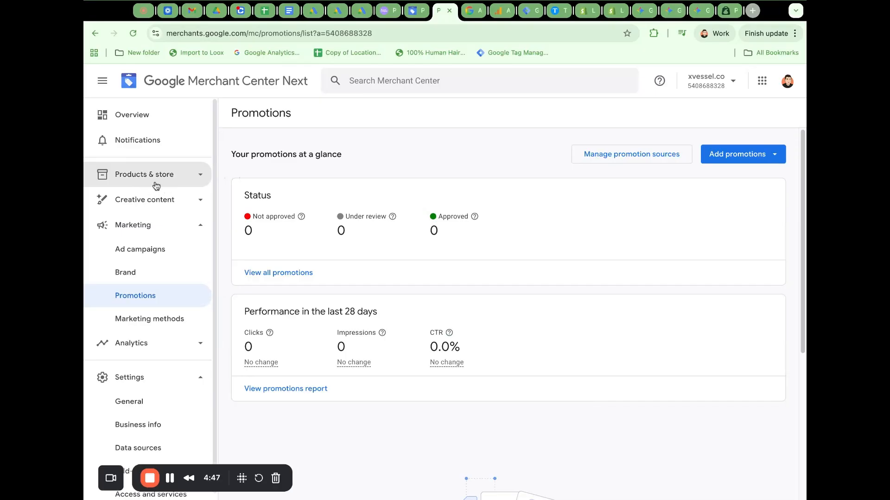
click(201, 174)
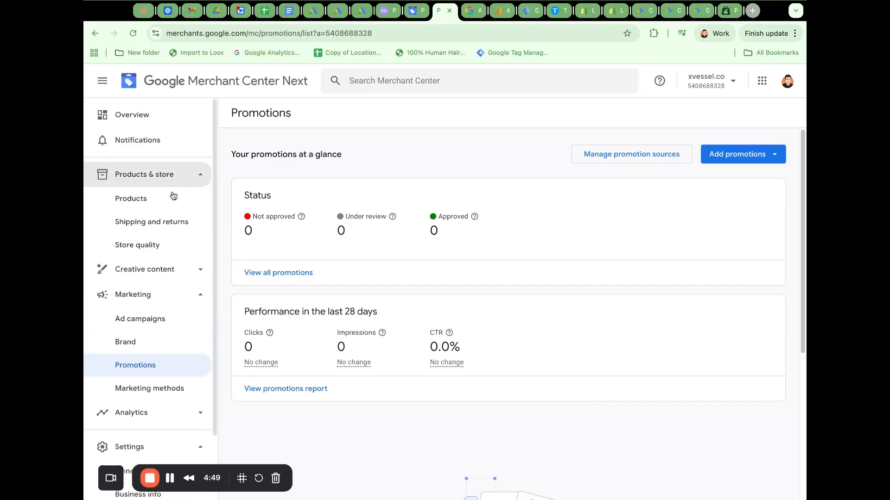
click(146, 230)
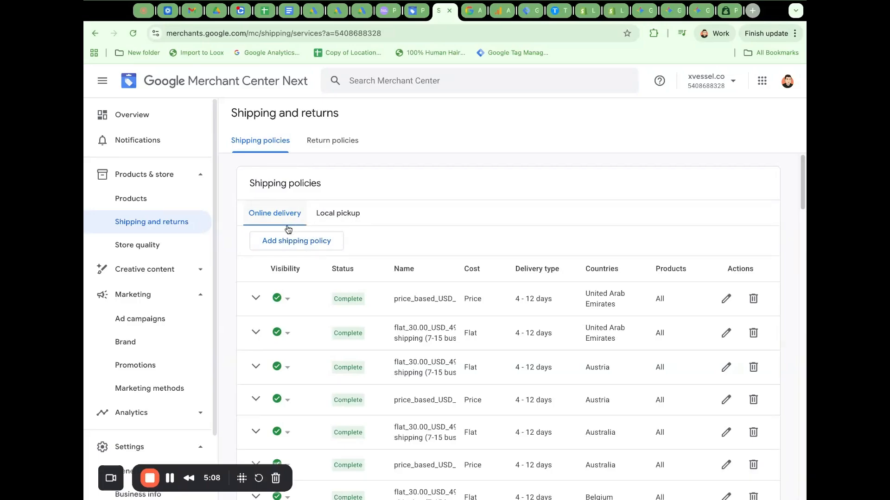
click(337, 146)
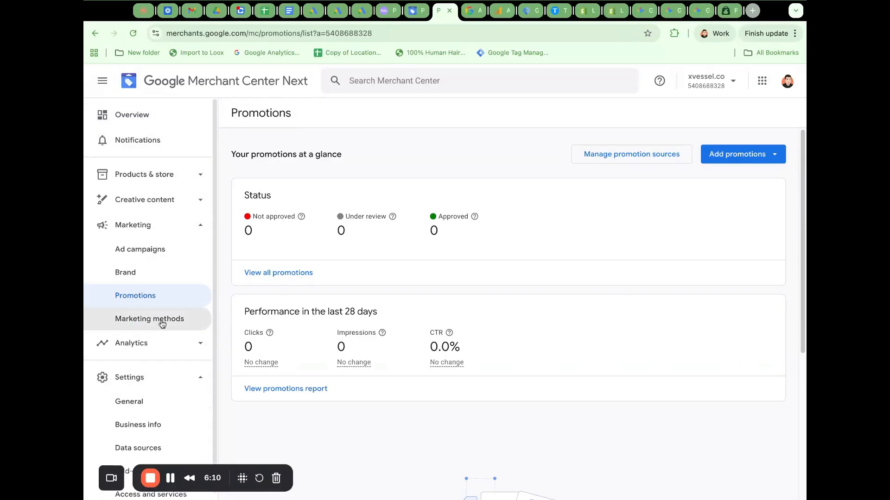
Open the Products report in Analytics to view traffic to the store's product pages.
click(200, 351)
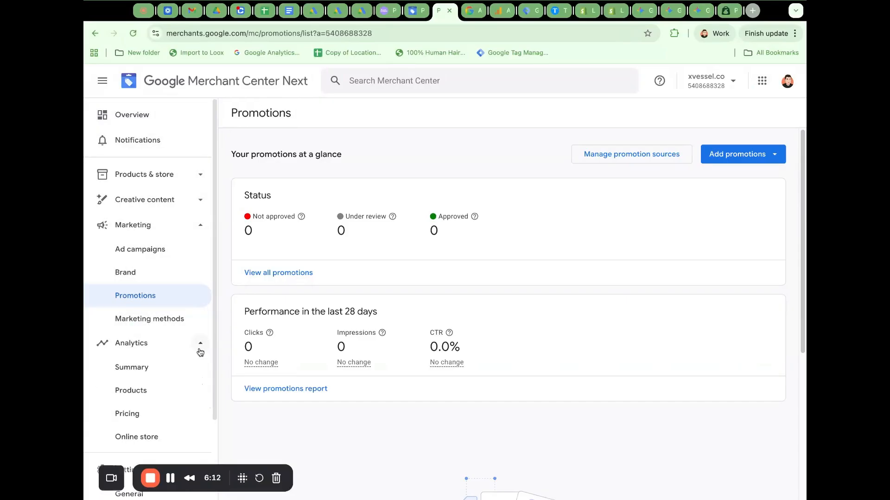
scroll(192, 354, down, 2)
scroll(192, 354, down, 1)
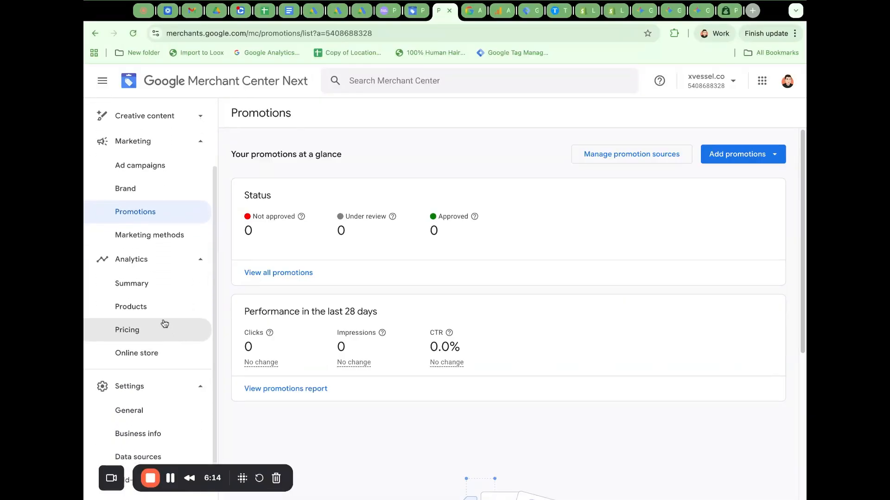
click(158, 316)
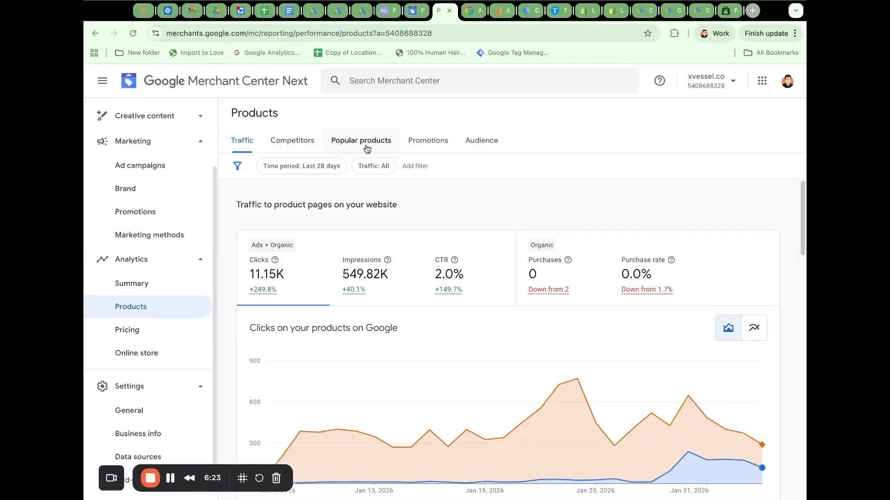
Examine the Popular products report, checking the top-selling products on Google for Pants and Outerwear.
click(390, 147)
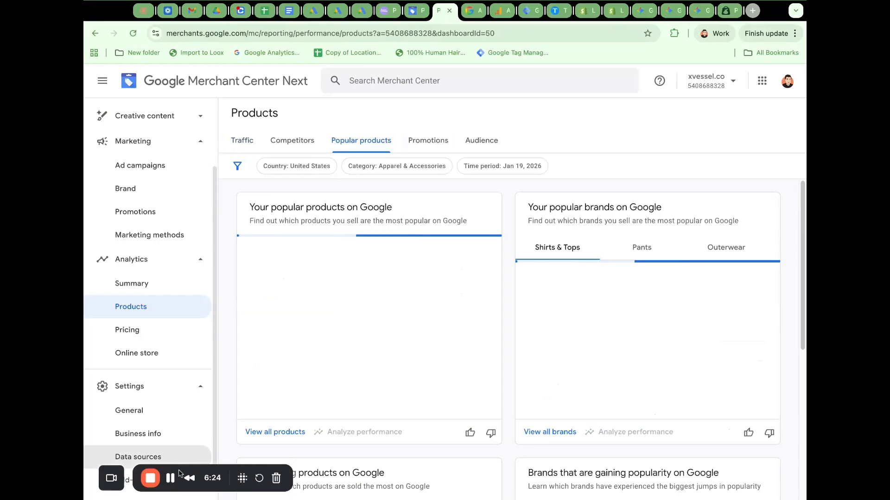
scroll(510, 300, down, 3)
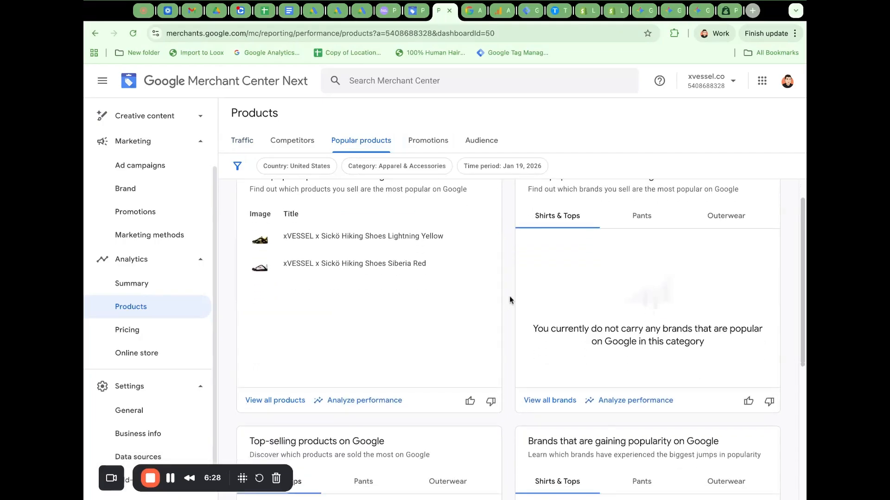
scroll(510, 300, down, 2)
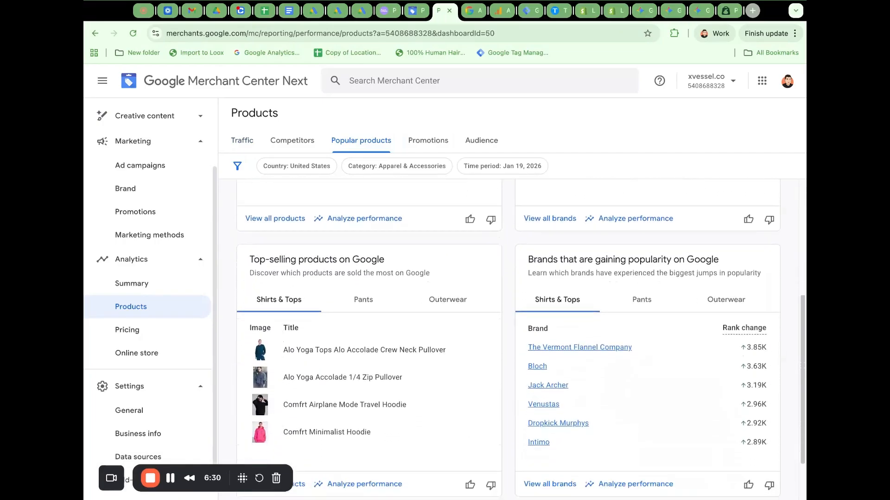
scroll(510, 300, down, 1)
scroll(510, 300, up, 1)
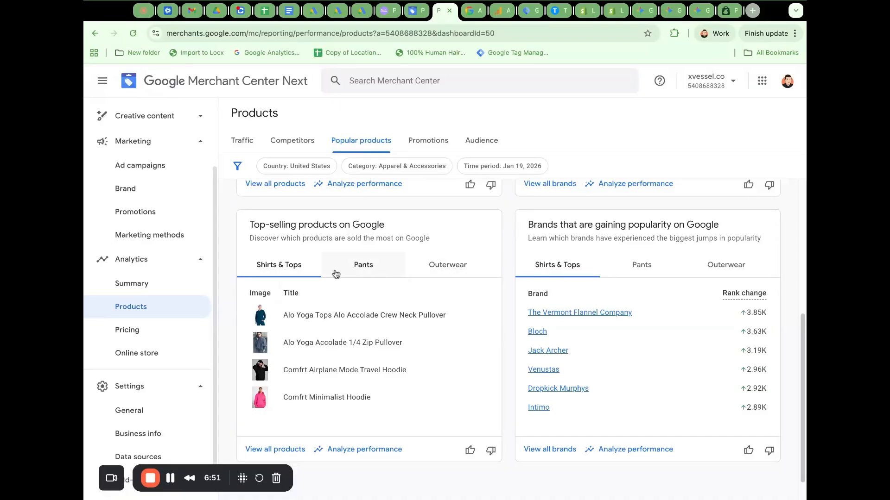
click(363, 268)
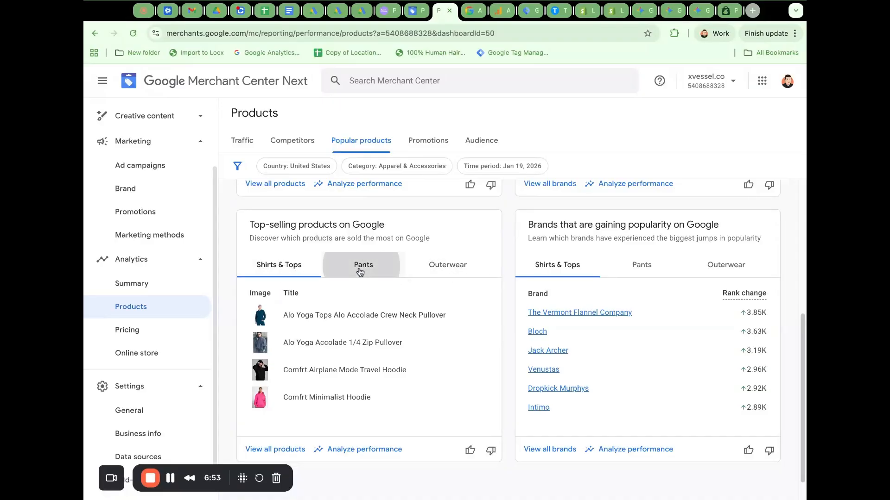
click(457, 274)
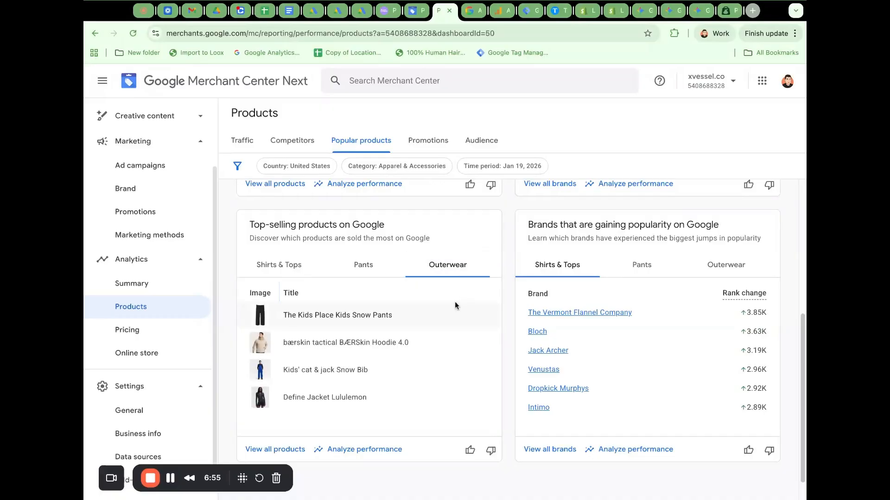